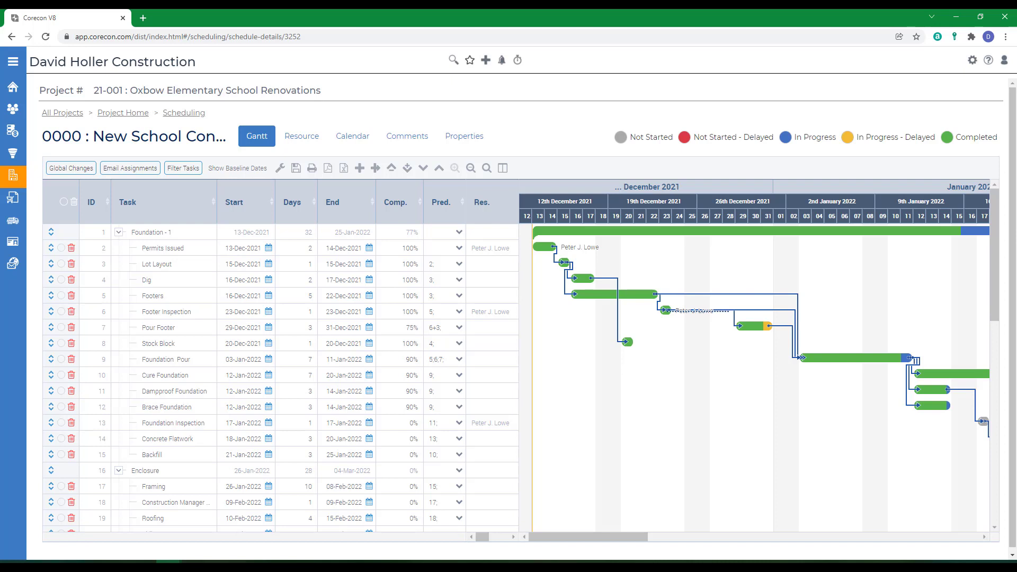
{"action": "left_click", "coordinate": [173, 251]}
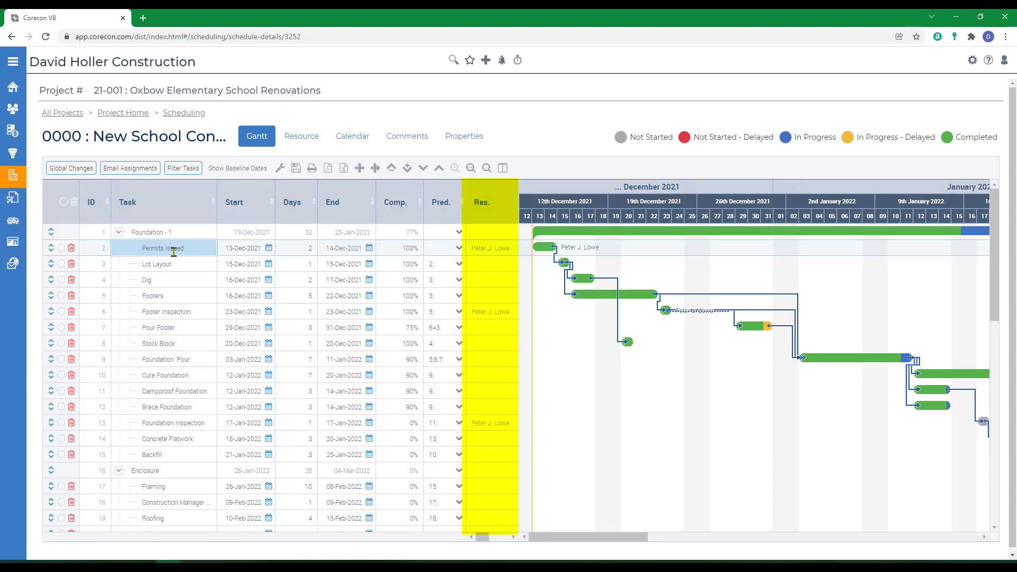
{"action": "left_click", "coordinate": [490, 255]}
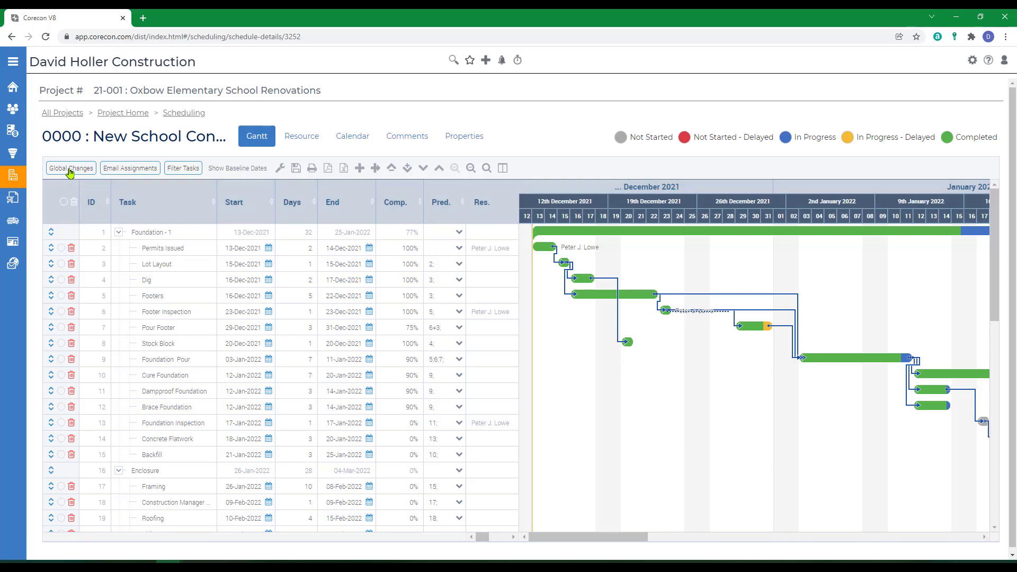
Select all tasks in the schedule and open the global changes dialog for them
{"action": "left_click", "coordinate": [64, 202]}
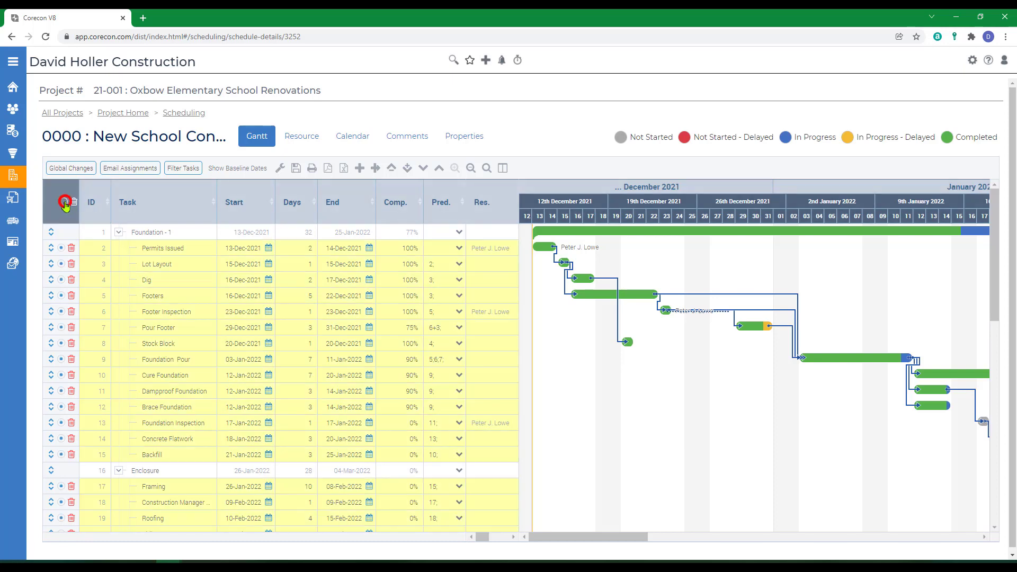
{"action": "left_click", "coordinate": [72, 168]}
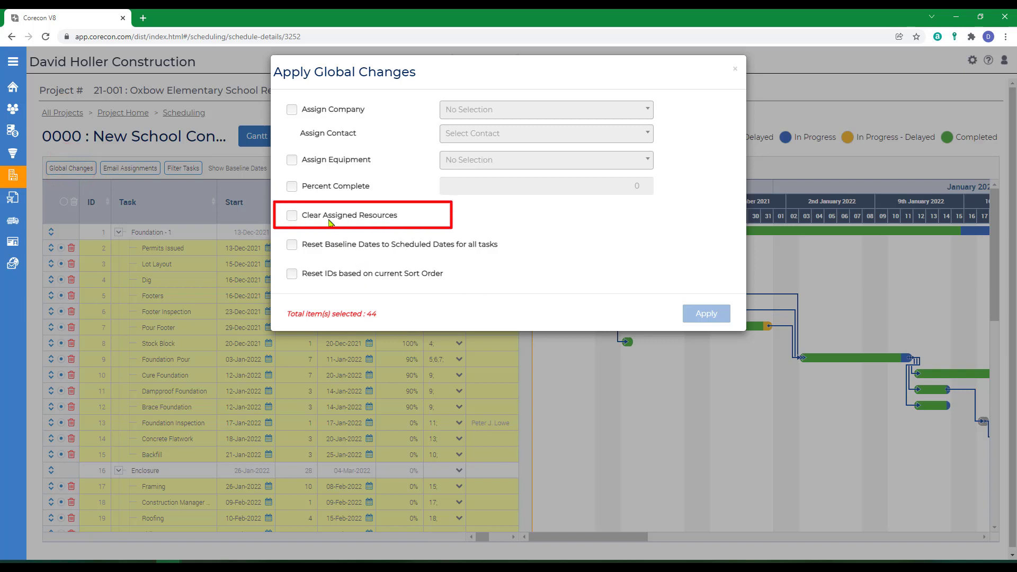
{"action": "left_click", "coordinate": [735, 68]}
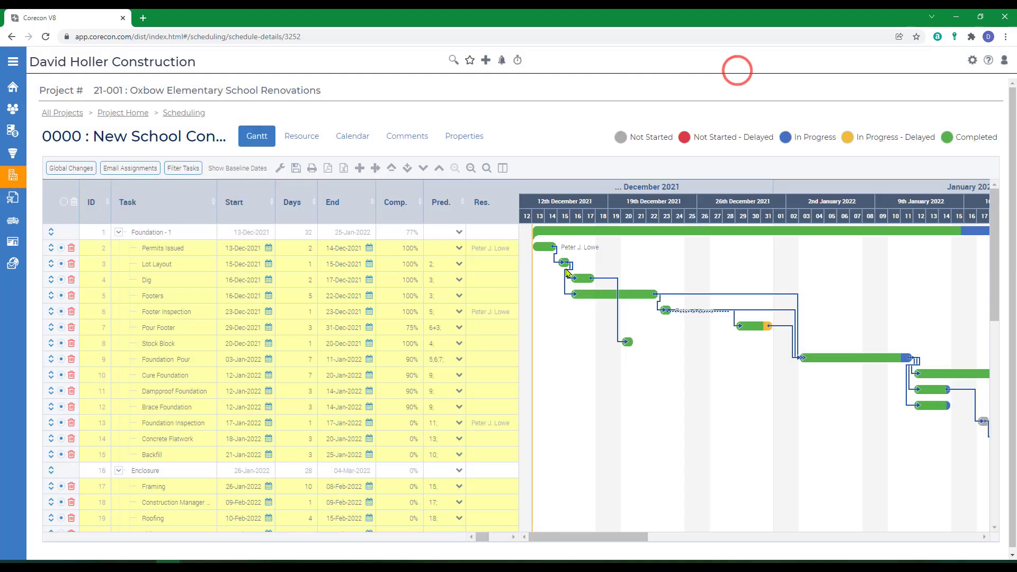
{"action": "left_click", "coordinate": [70, 169]}
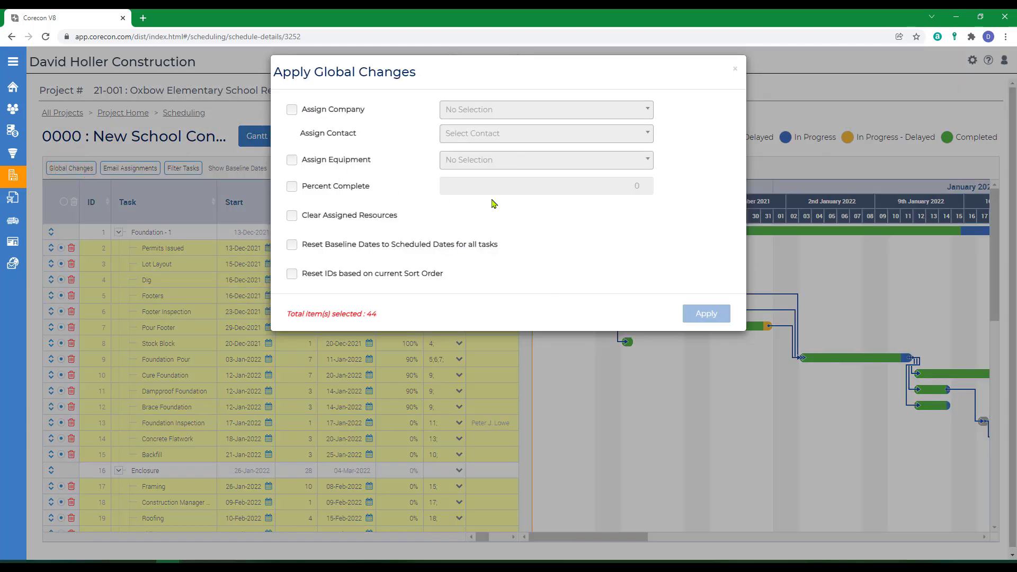
Enable company assignment for the selected tasks and choose David Holler Construction as the company
{"action": "left_click", "coordinate": [292, 110]}
{"action": "left_click", "coordinate": [466, 111]}
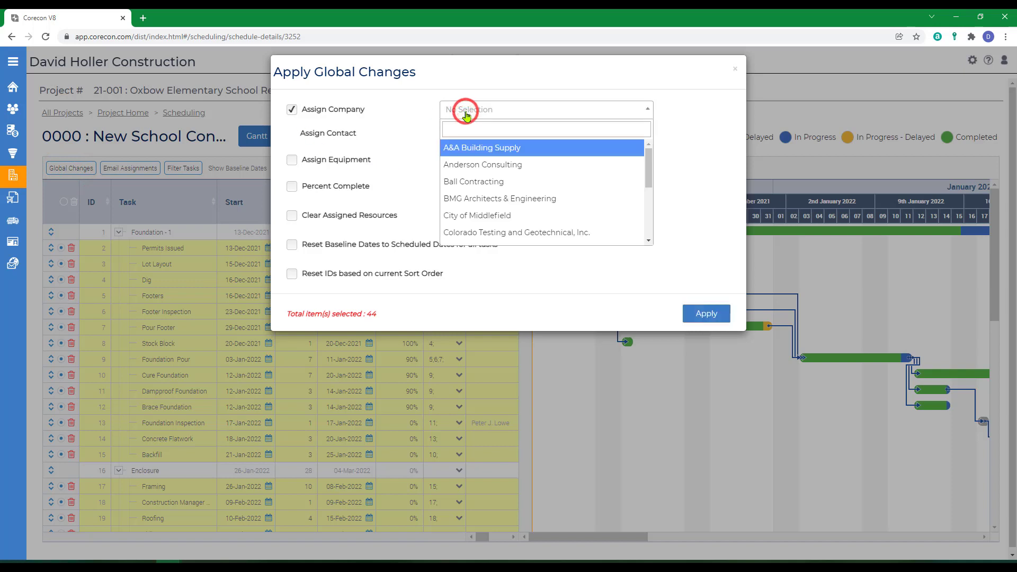
{"action": "type", "text": "dav"}
{"action": "left_click", "coordinate": [454, 148]}
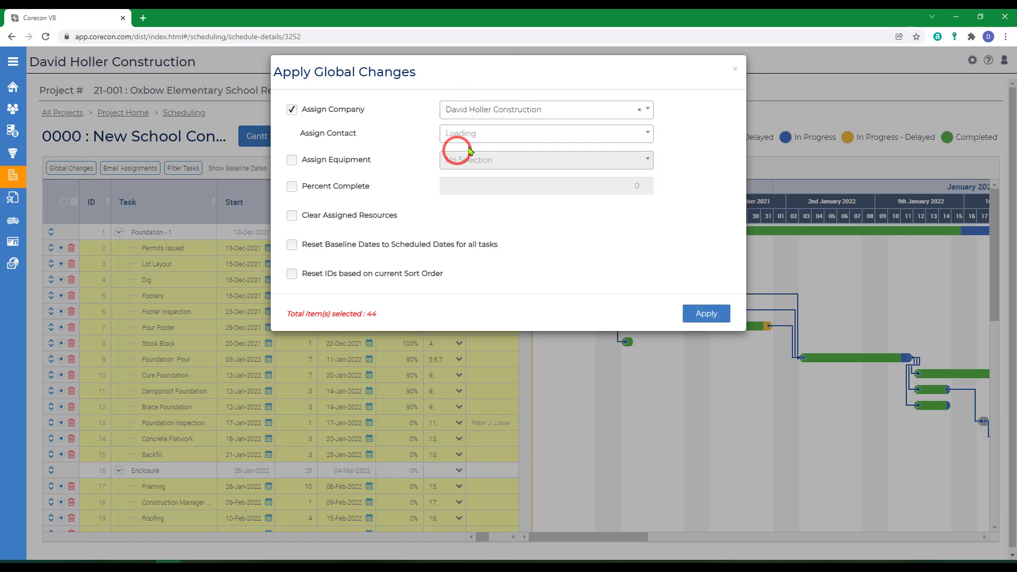
Choose the company's namesake contact and apply the assignment to all selected tasks
{"action": "left_click", "coordinate": [466, 133]}
{"action": "scroll", "coordinate": [492, 212], "scroll_direction": "down", "scroll_amount": 3}
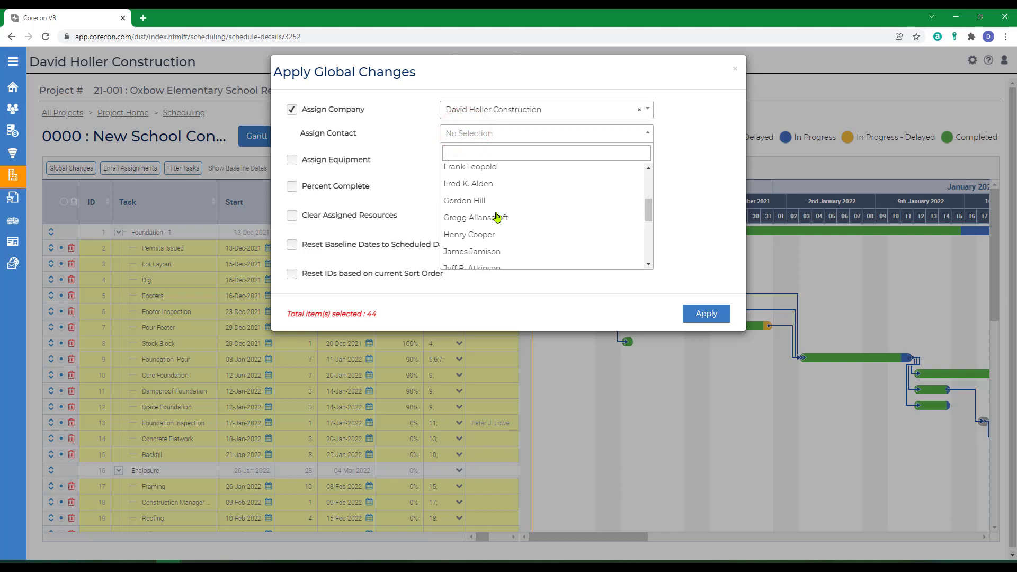
{"action": "scroll", "coordinate": [476, 214], "scroll_direction": "up", "scroll_amount": 3}
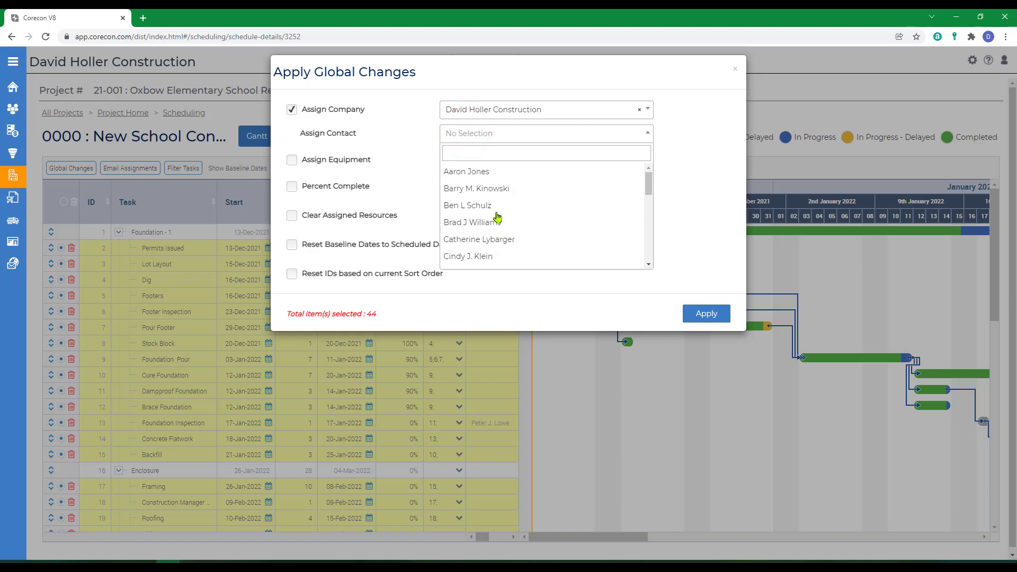
{"action": "type", "text": "dav"}
{"action": "left_click", "coordinate": [461, 174]}
{"action": "left_click", "coordinate": [706, 314]}
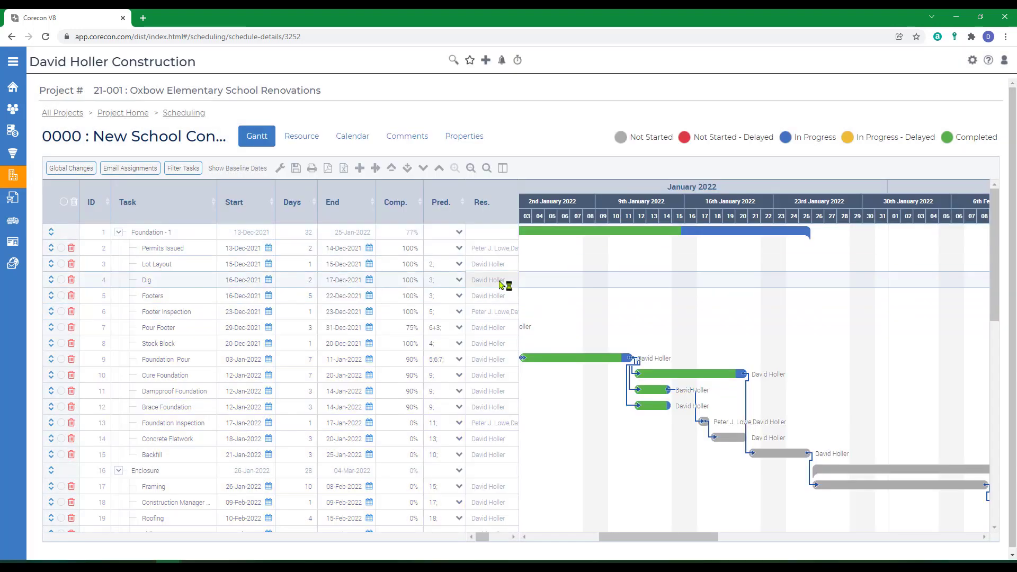
Select the five tasks from Permits Issued through Footer Inspection and open the global changes dialog
{"action": "left_click", "coordinate": [180, 373]}
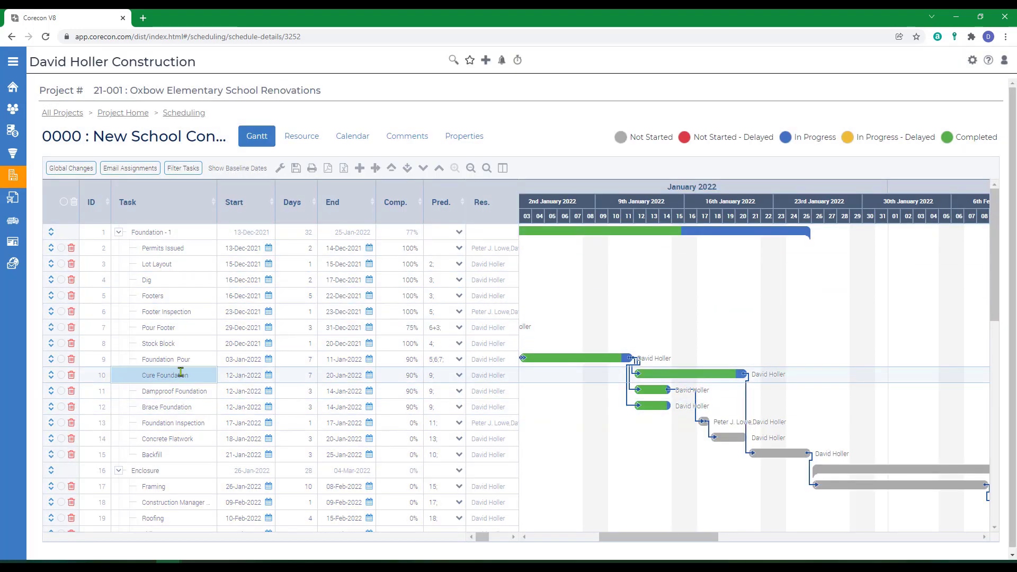
{"action": "left_click", "coordinate": [61, 280]}
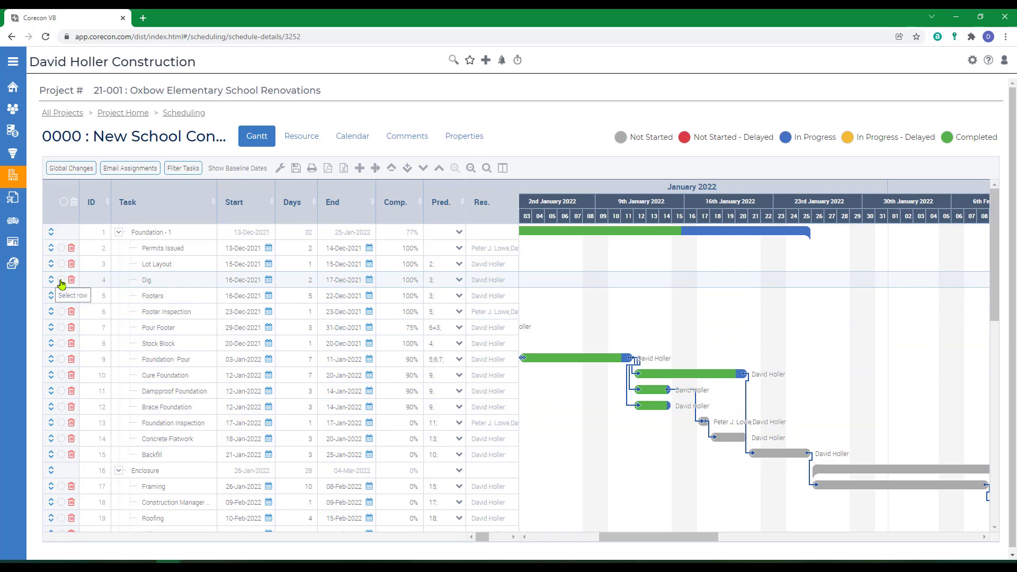
{"action": "left_click", "coordinate": [62, 296]}
{"action": "left_click", "coordinate": [62, 312]}
{"action": "left_click", "coordinate": [61, 264]}
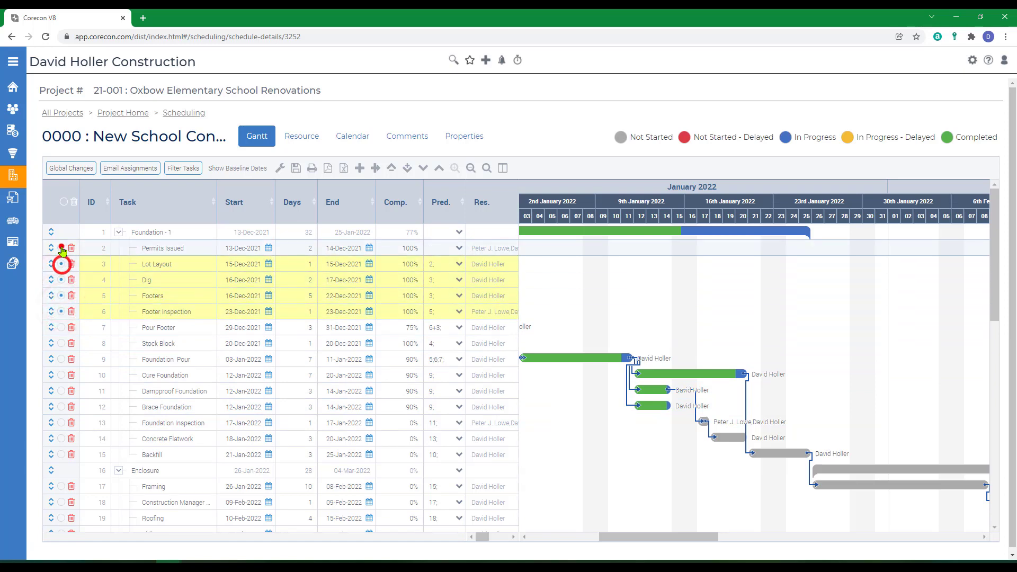
{"action": "left_click", "coordinate": [61, 248]}
{"action": "left_click", "coordinate": [59, 170]}
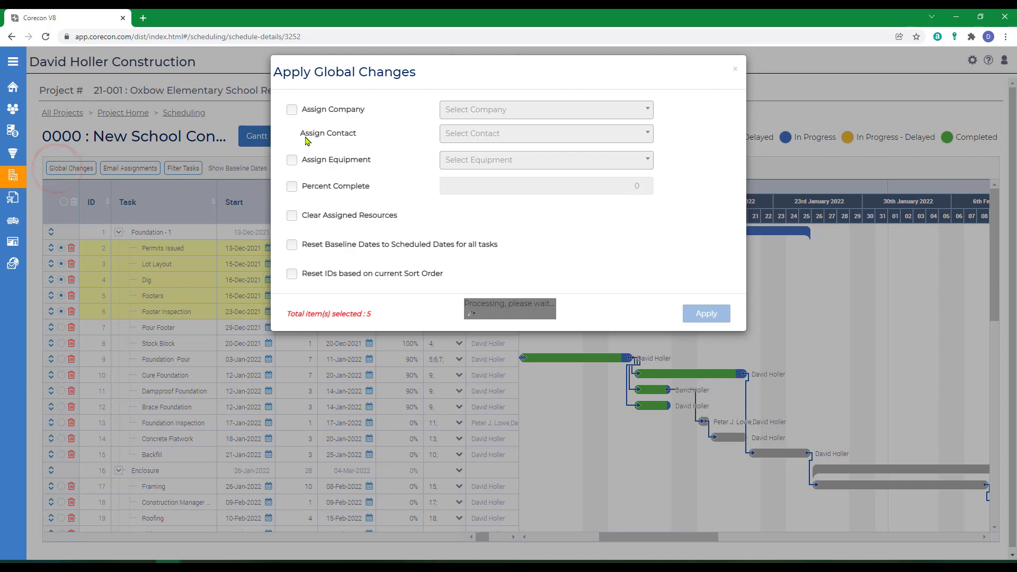
Assign Pinnacle Specialties, Inc and one of its contacts to the five selected tasks
{"action": "left_click", "coordinate": [292, 109]}
{"action": "left_click", "coordinate": [480, 113]}
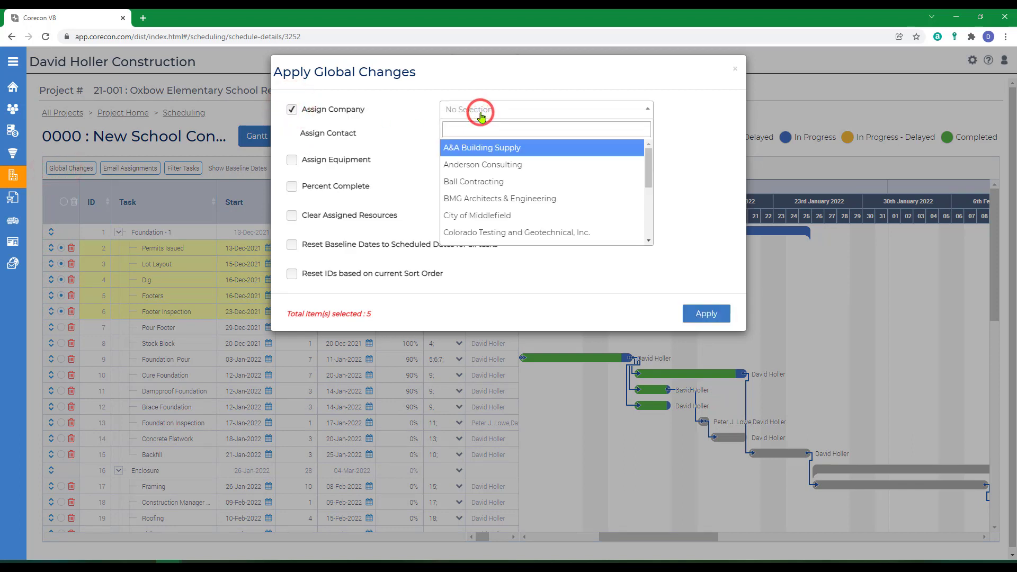
{"action": "scroll", "coordinate": [519, 175], "scroll_direction": "down", "scroll_amount": 5}
{"action": "left_click", "coordinate": [520, 166]}
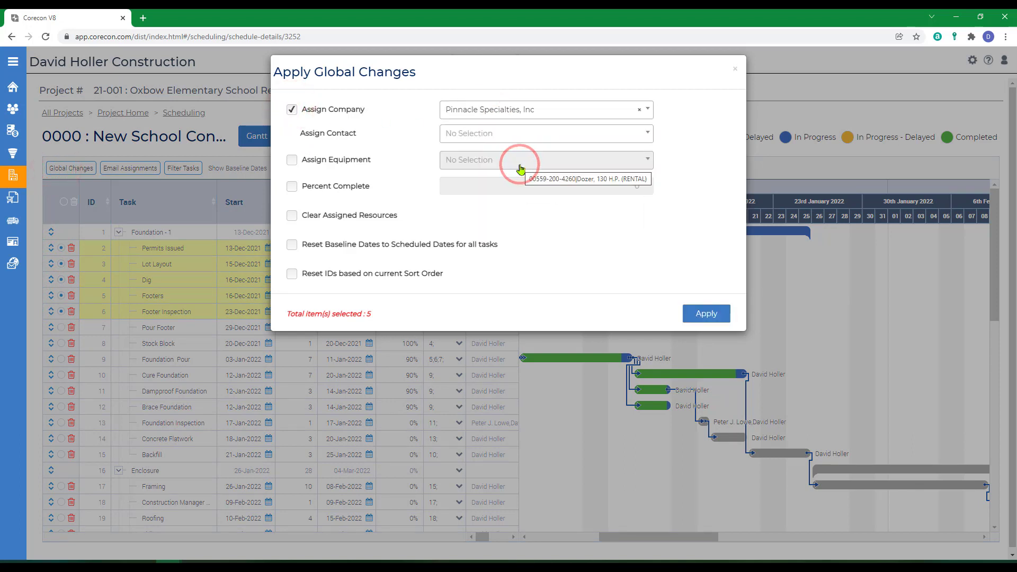
{"action": "left_click", "coordinate": [465, 134]}
{"action": "left_click", "coordinate": [466, 190]}
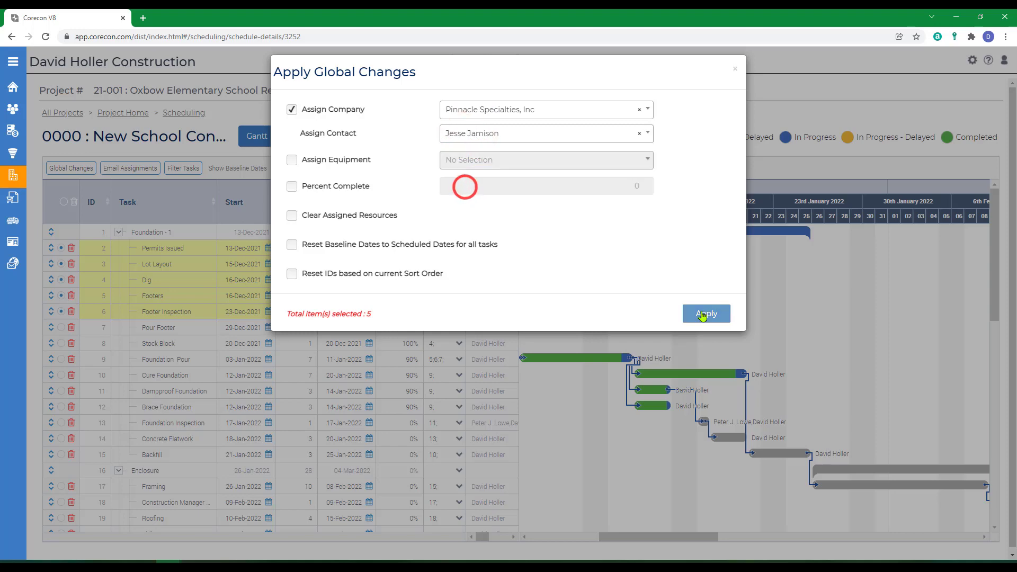
{"action": "left_click", "coordinate": [704, 313]}
{"action": "left_click", "coordinate": [60, 248]}
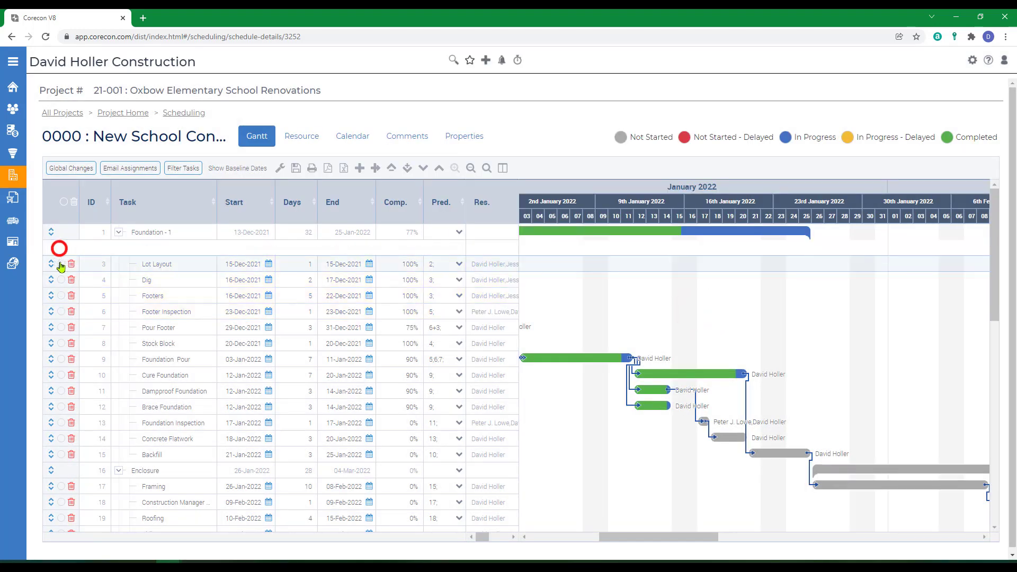
{"action": "left_click", "coordinate": [61, 264]}
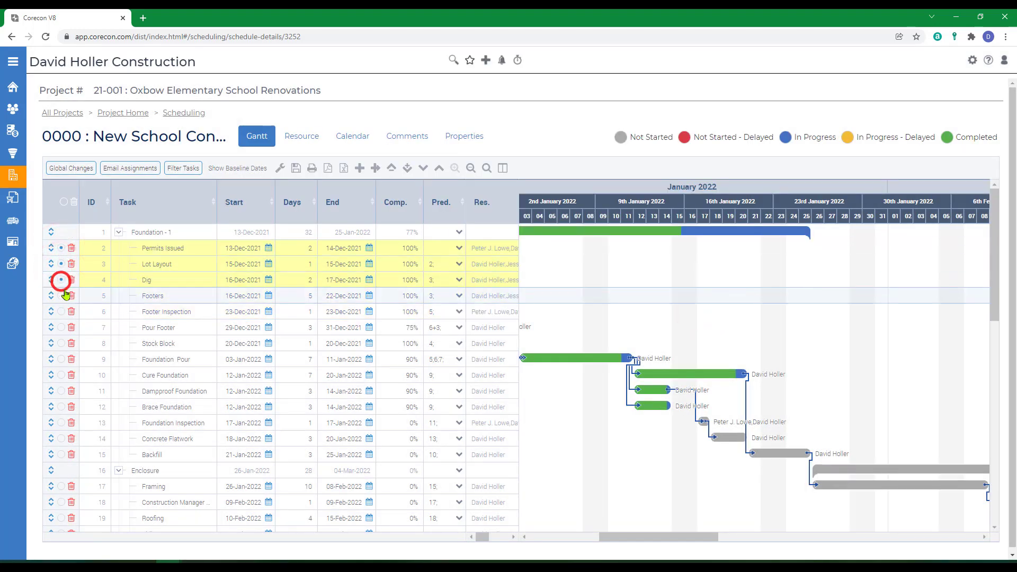
{"action": "left_click", "coordinate": [61, 279]}
{"action": "left_click", "coordinate": [62, 296]}
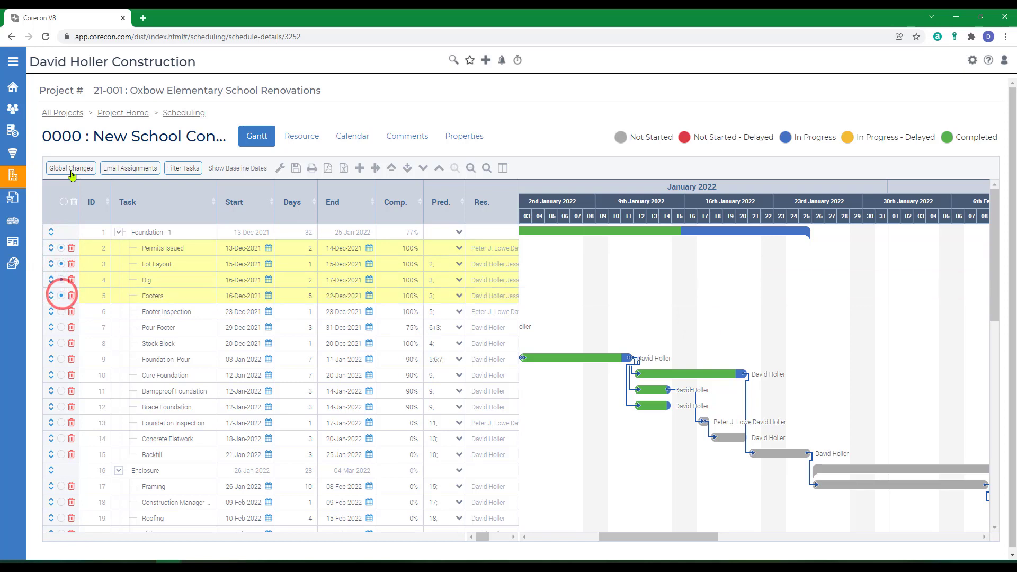
{"action": "left_click", "coordinate": [71, 168]}
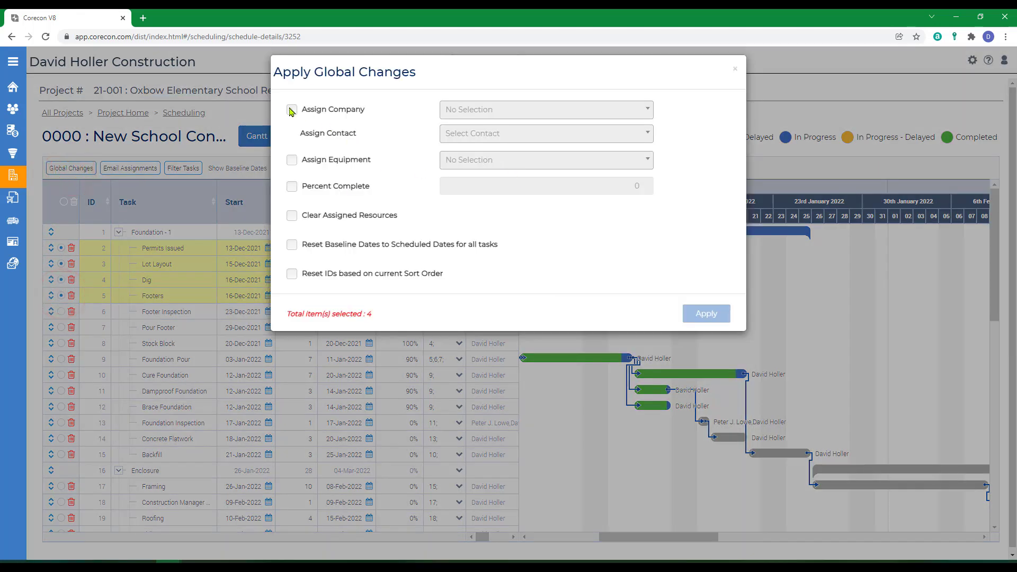
{"action": "left_click", "coordinate": [291, 161]}
{"action": "left_click", "coordinate": [474, 166]}
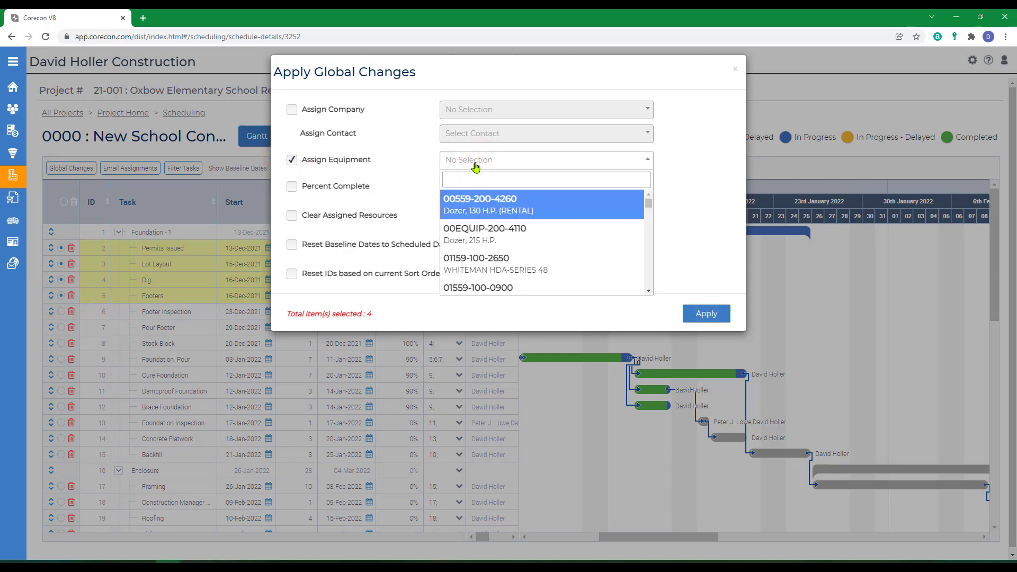
{"action": "left_click", "coordinate": [477, 203]}
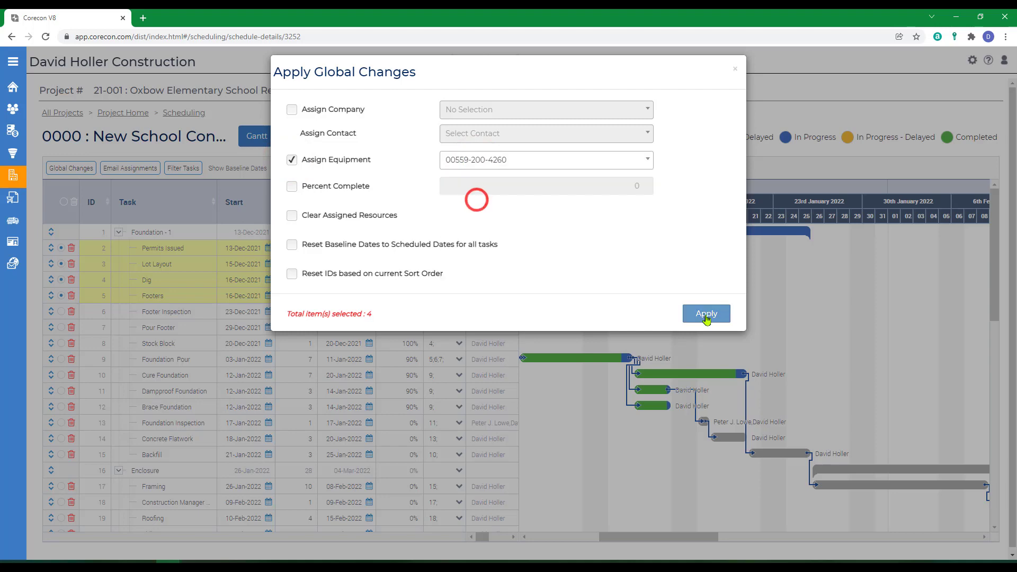
{"action": "left_click", "coordinate": [706, 313]}
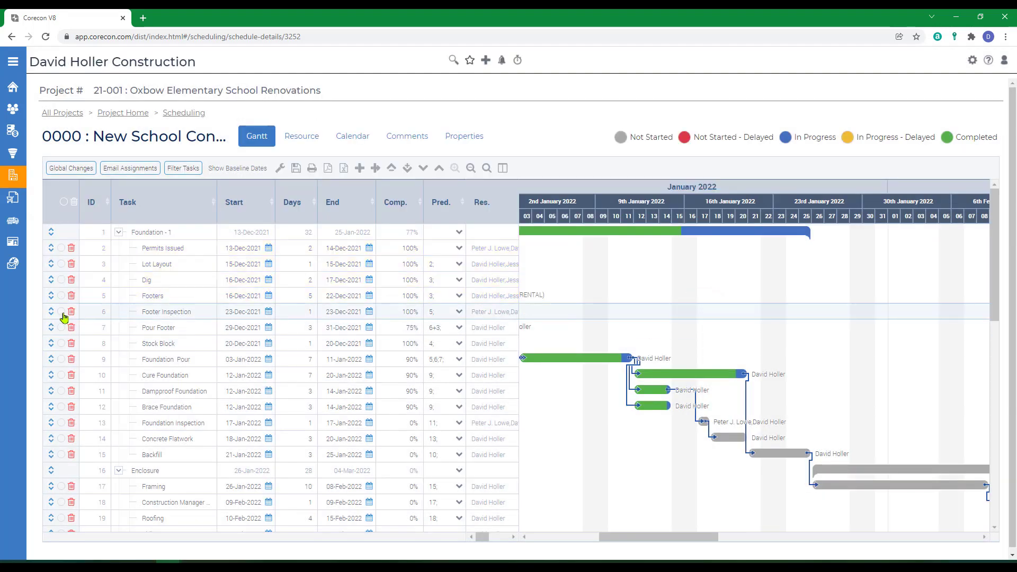
Select the ten tasks from Footer Inspection through Backfill and open the global changes dialog
{"action": "left_click", "coordinate": [61, 312]}
{"action": "left_click", "coordinate": [61, 327]}
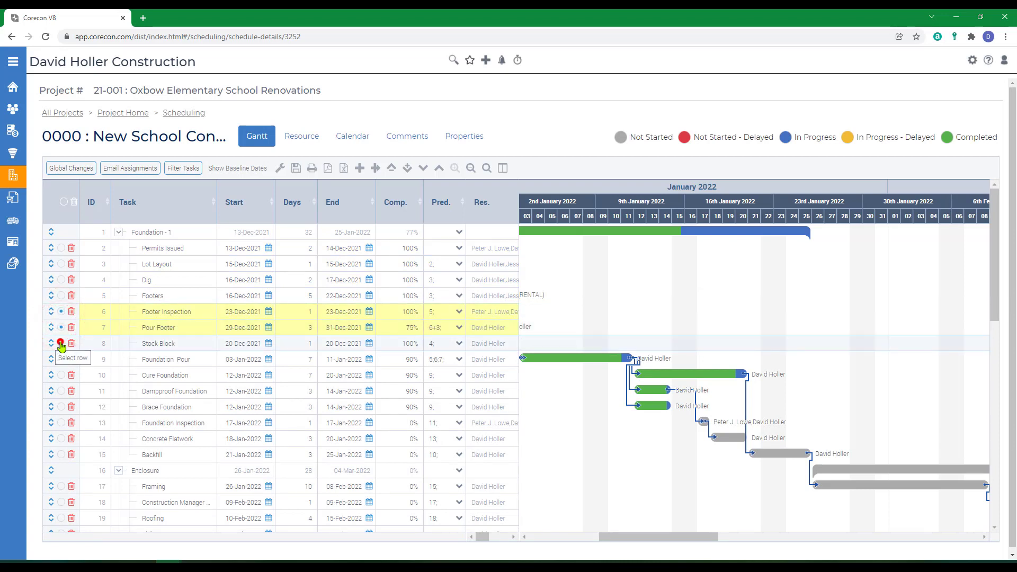
{"action": "left_click", "coordinate": [61, 343]}
{"action": "left_click", "coordinate": [61, 359]}
{"action": "left_click", "coordinate": [61, 375]}
{"action": "left_click", "coordinate": [61, 391]}
{"action": "left_click", "coordinate": [61, 407]}
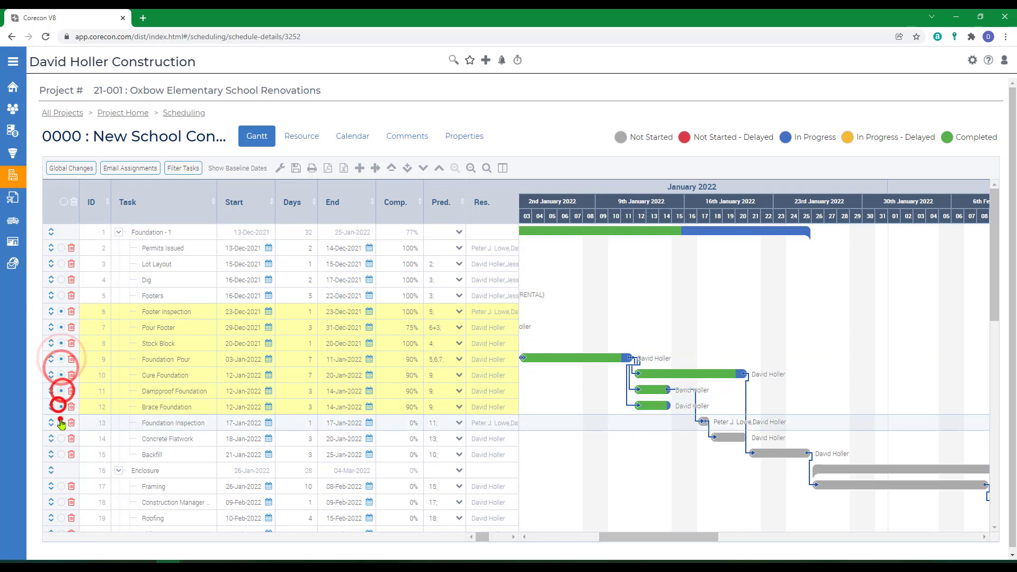
{"action": "left_click", "coordinate": [61, 423]}
{"action": "left_click", "coordinate": [61, 438]}
{"action": "left_click", "coordinate": [61, 455]}
{"action": "left_click", "coordinate": [71, 168]}
Assign Stika Concrete and one of its contacts to the ten selected tasks
{"action": "left_click", "coordinate": [292, 109]}
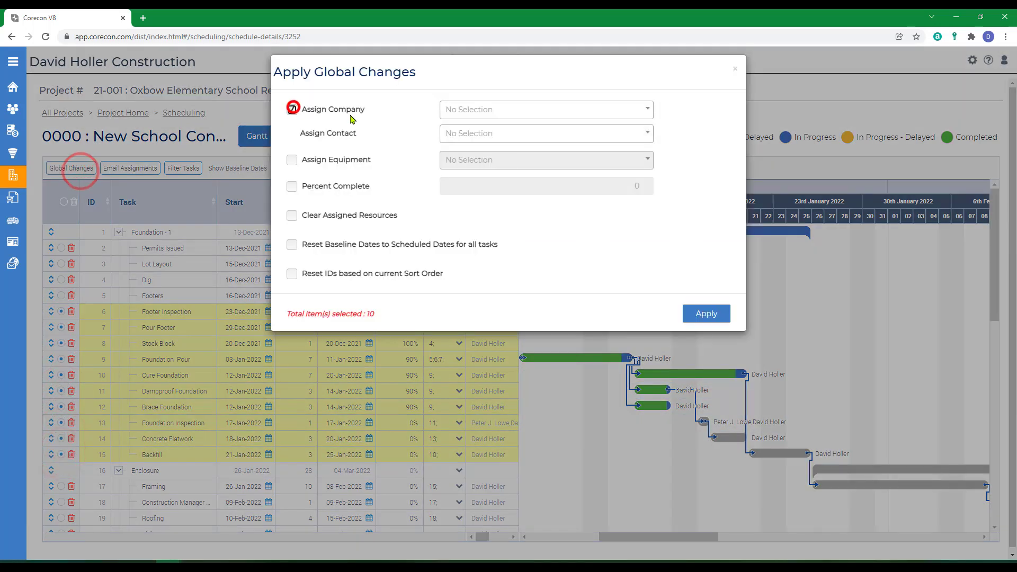
{"action": "left_click", "coordinate": [518, 109]}
{"action": "type", "text": "stik"}
{"action": "left_click", "coordinate": [493, 148]}
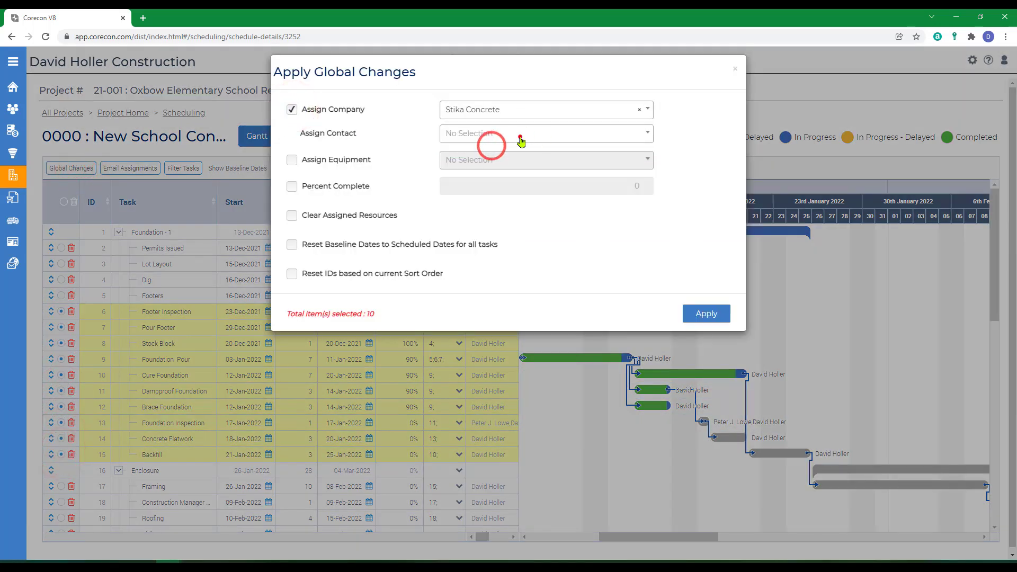
{"action": "left_click", "coordinate": [519, 135]}
{"action": "left_click", "coordinate": [455, 205]}
{"action": "left_click", "coordinate": [707, 314]}
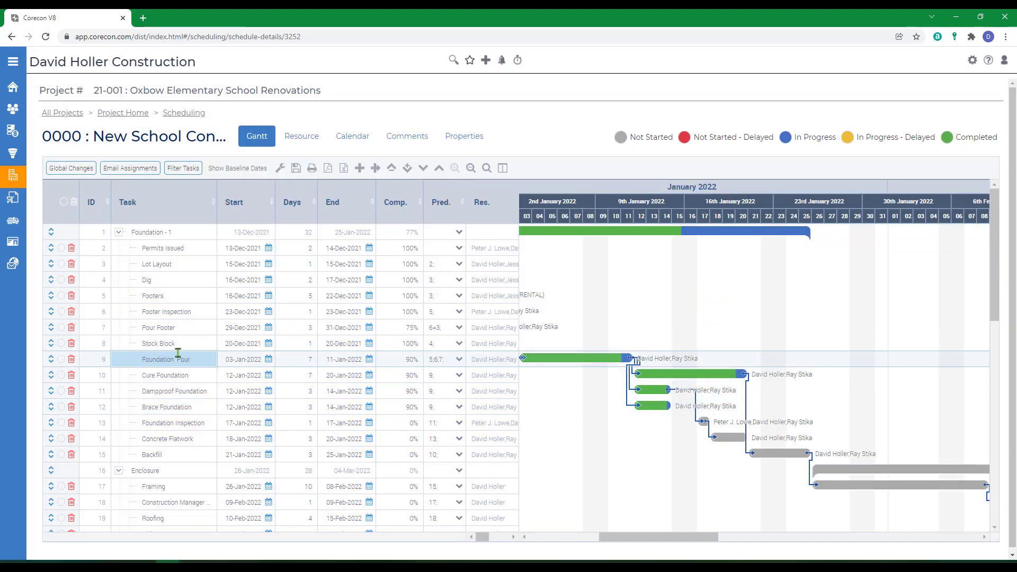
Assign A&A Building Supply and one of its contacts to the Stock Block task through a global change
{"action": "left_click", "coordinate": [62, 345]}
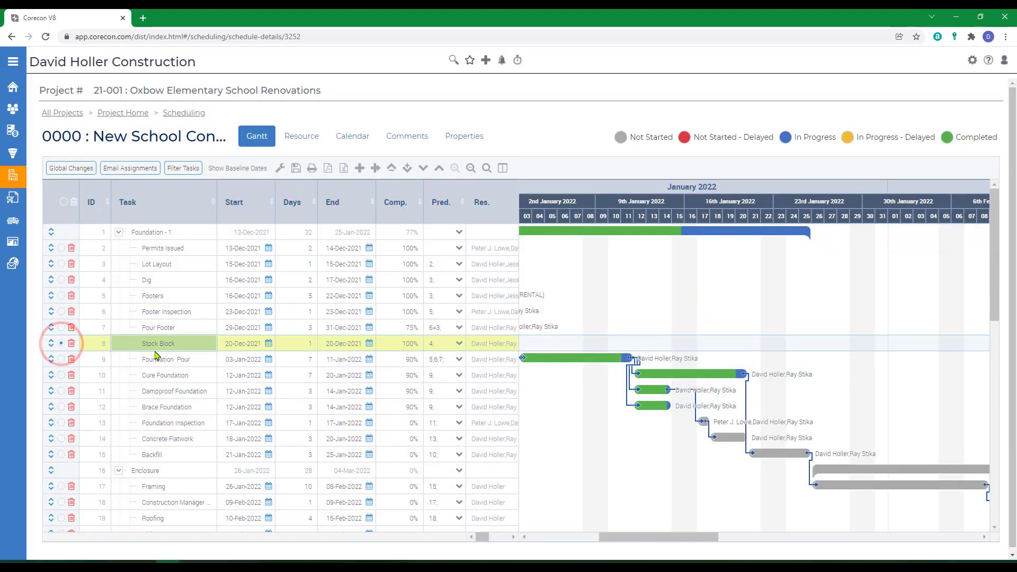
{"action": "left_click", "coordinate": [72, 168]}
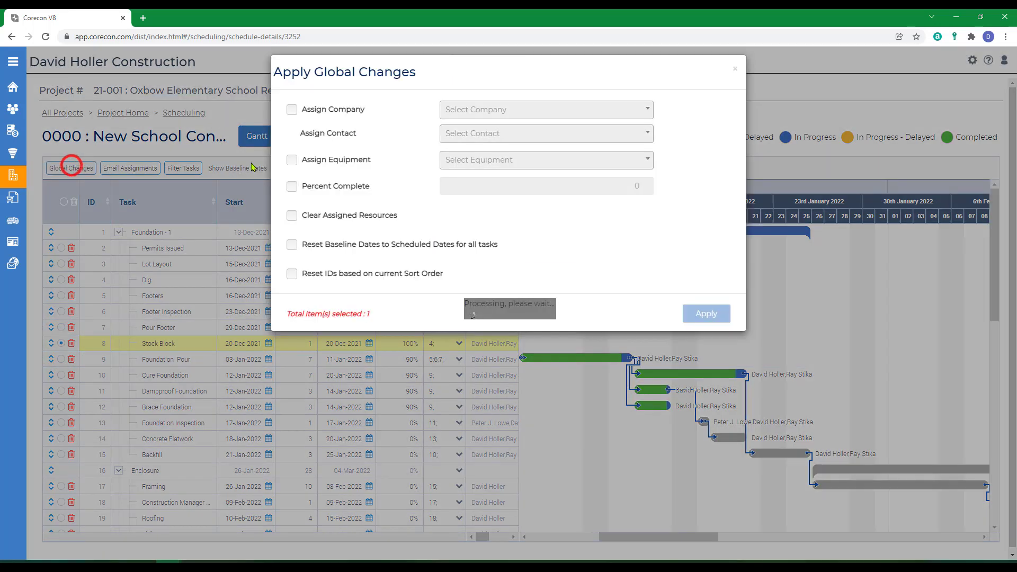
{"action": "left_click", "coordinate": [291, 110]}
{"action": "left_click", "coordinate": [457, 110]}
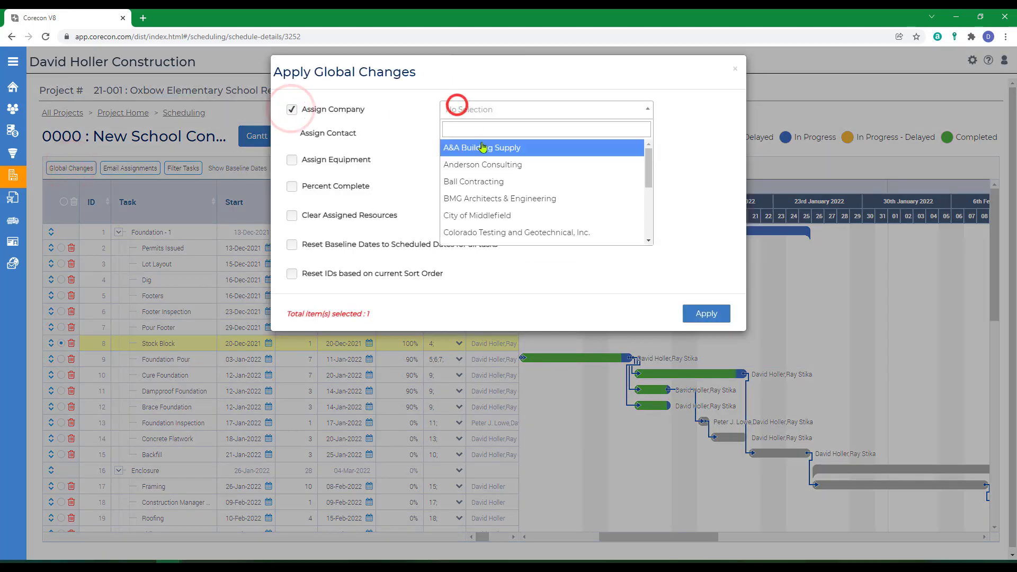
{"action": "left_click", "coordinate": [490, 150]}
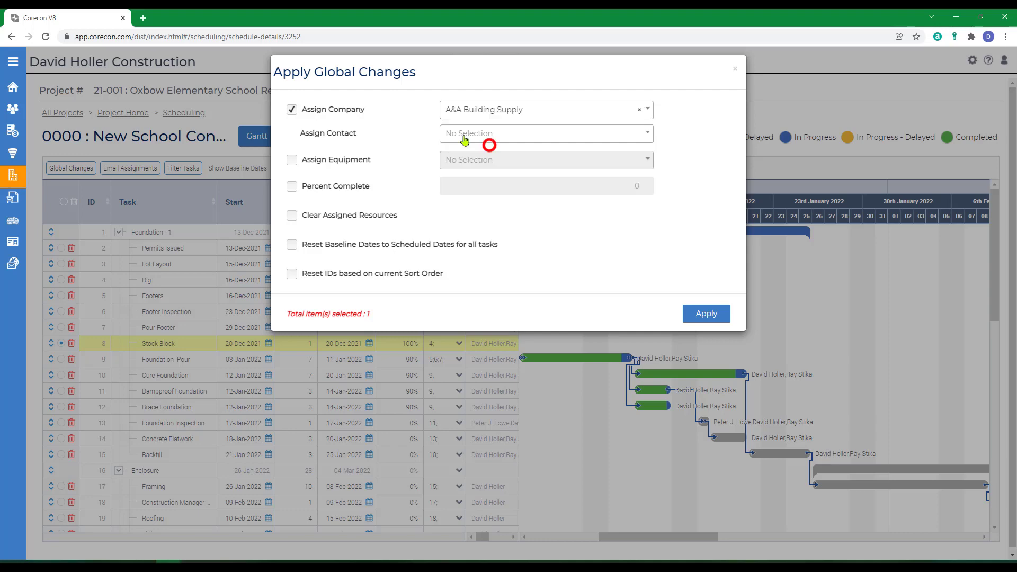
{"action": "left_click", "coordinate": [465, 134]}
{"action": "left_click", "coordinate": [482, 186]}
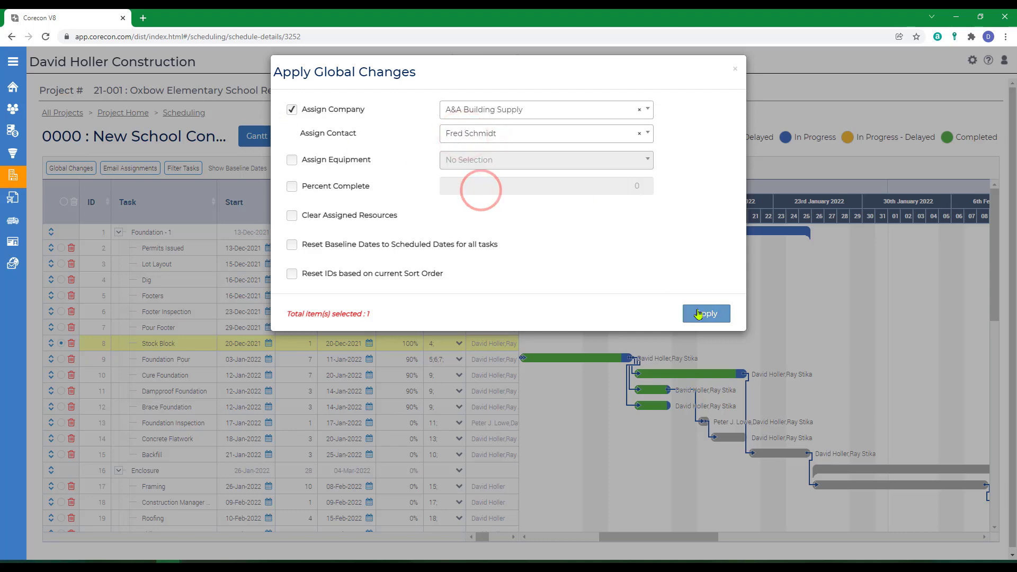
{"action": "left_click", "coordinate": [698, 313]}
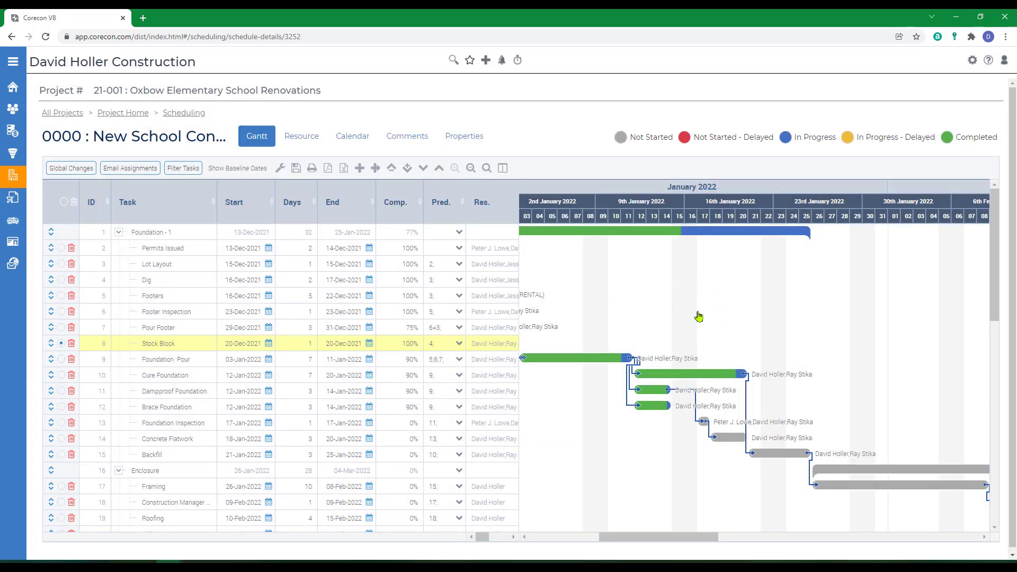
Filter the schedule to Critical Tasks Only
{"action": "left_click", "coordinate": [185, 168]}
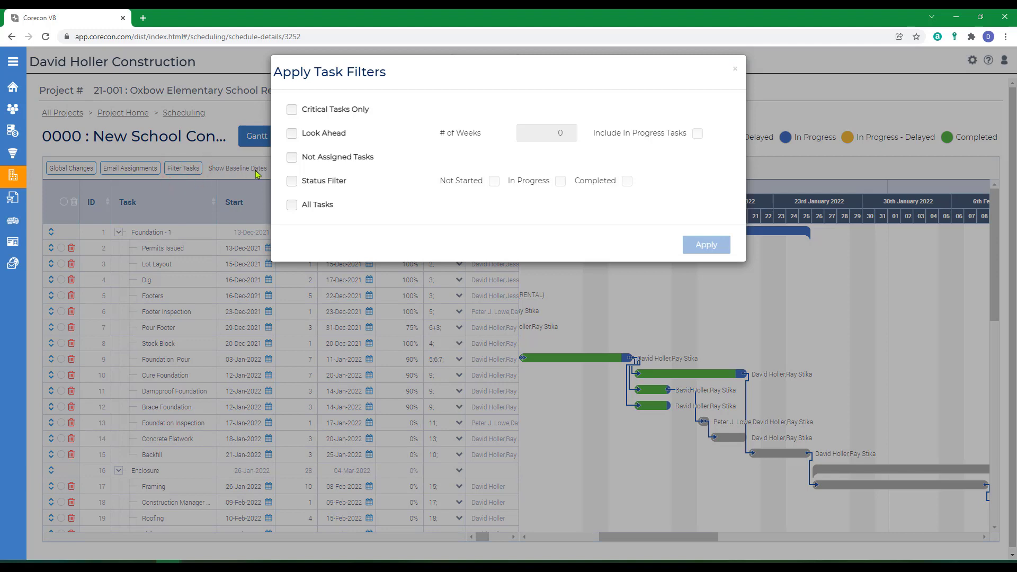
{"action": "left_click", "coordinate": [292, 111]}
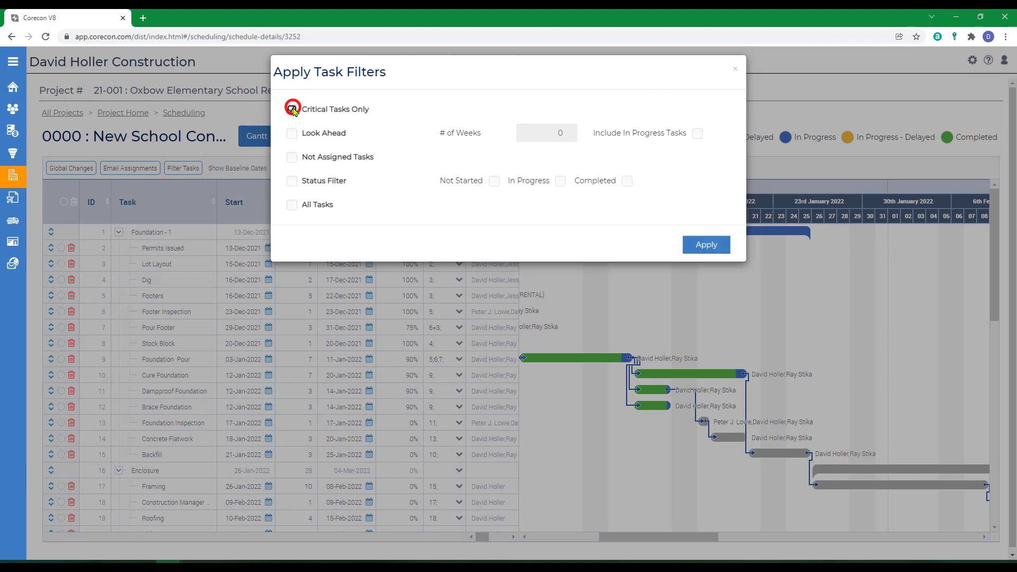
{"action": "left_click", "coordinate": [694, 247]}
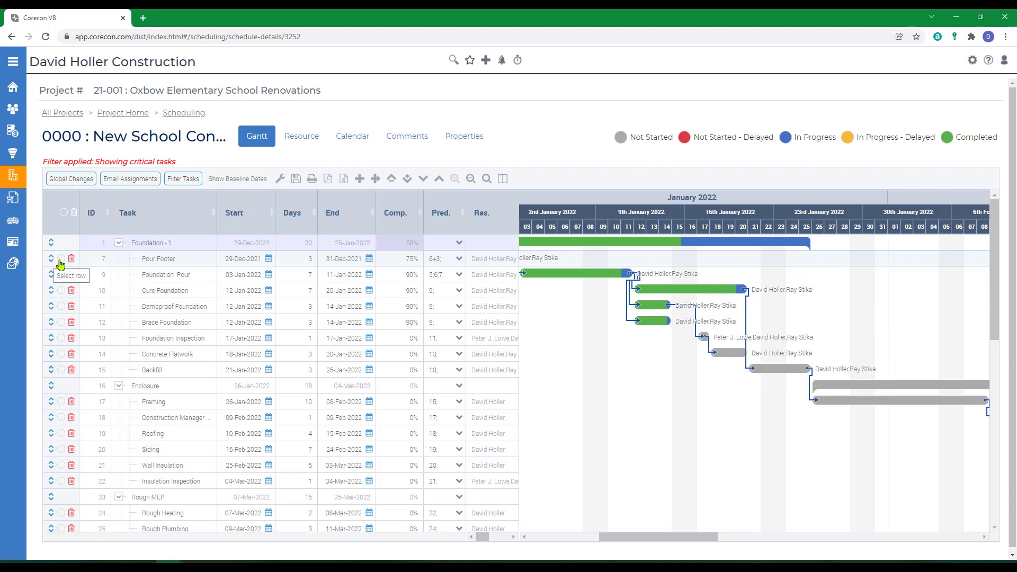
Select all the critical tasks and assign BMG Architects & Engineering and one of its contacts to them through a global change
{"action": "left_click", "coordinate": [63, 212]}
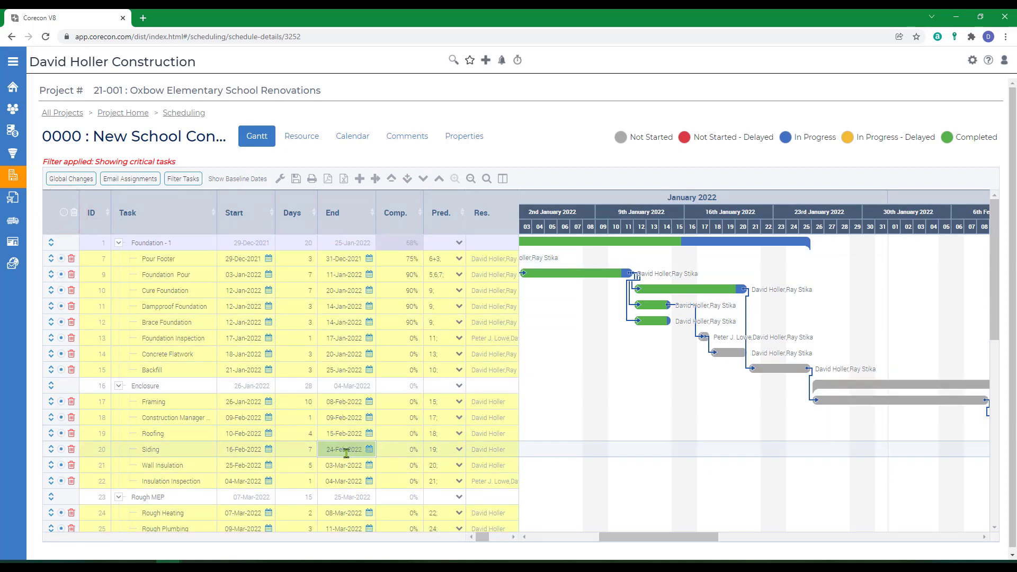
{"action": "left_click", "coordinate": [376, 311]}
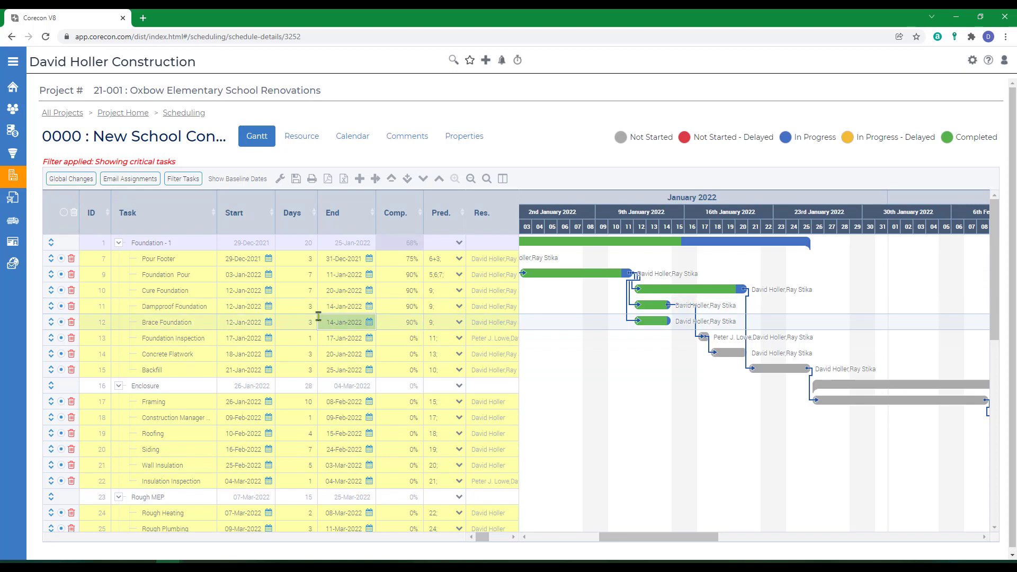
{"action": "left_click", "coordinate": [174, 286]}
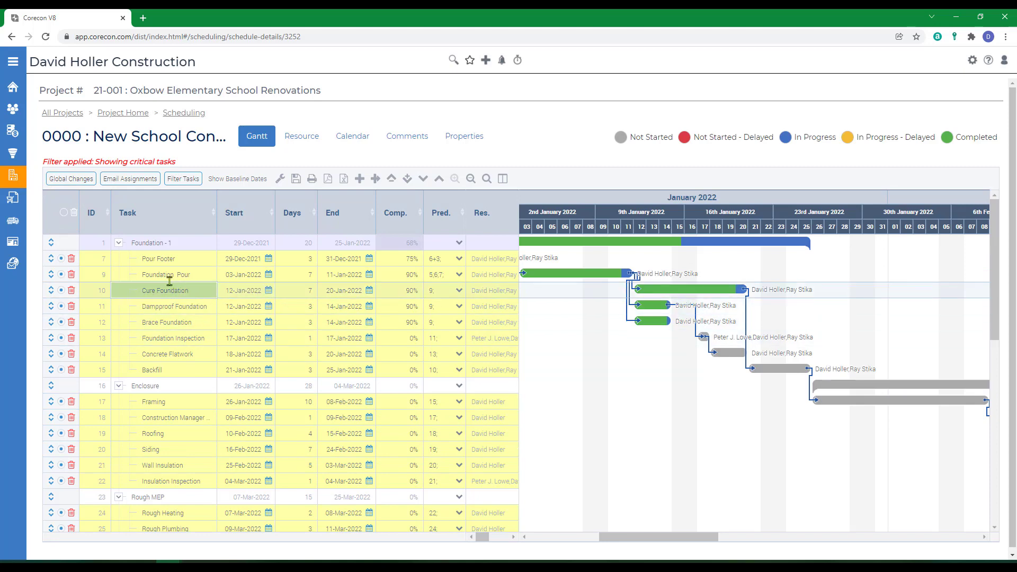
{"action": "left_click", "coordinate": [71, 178]}
{"action": "left_click", "coordinate": [292, 111]}
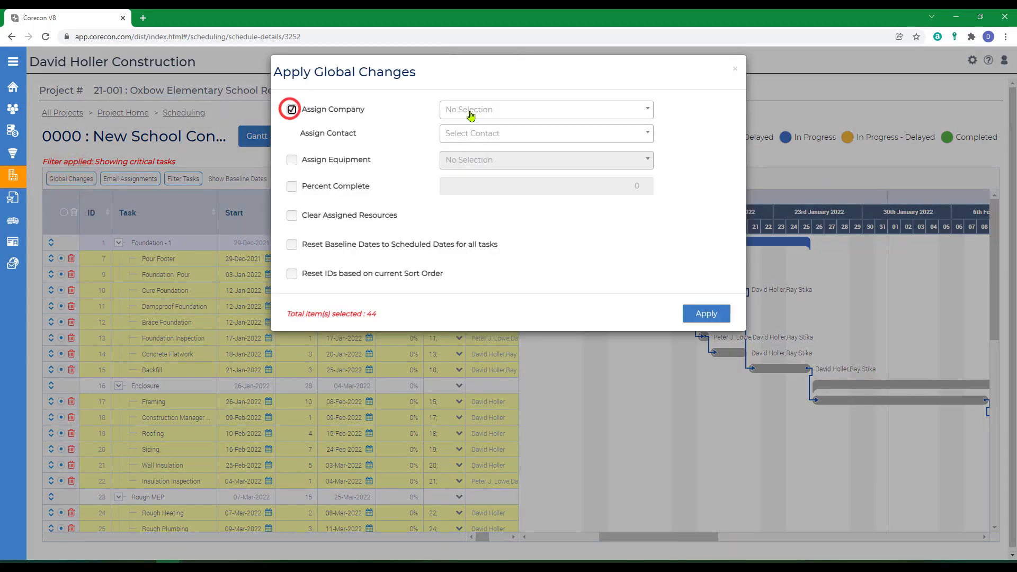
{"action": "left_click", "coordinate": [466, 109]}
{"action": "left_click", "coordinate": [467, 197]}
{"action": "left_click", "coordinate": [479, 132]}
{"action": "left_click", "coordinate": [480, 189]}
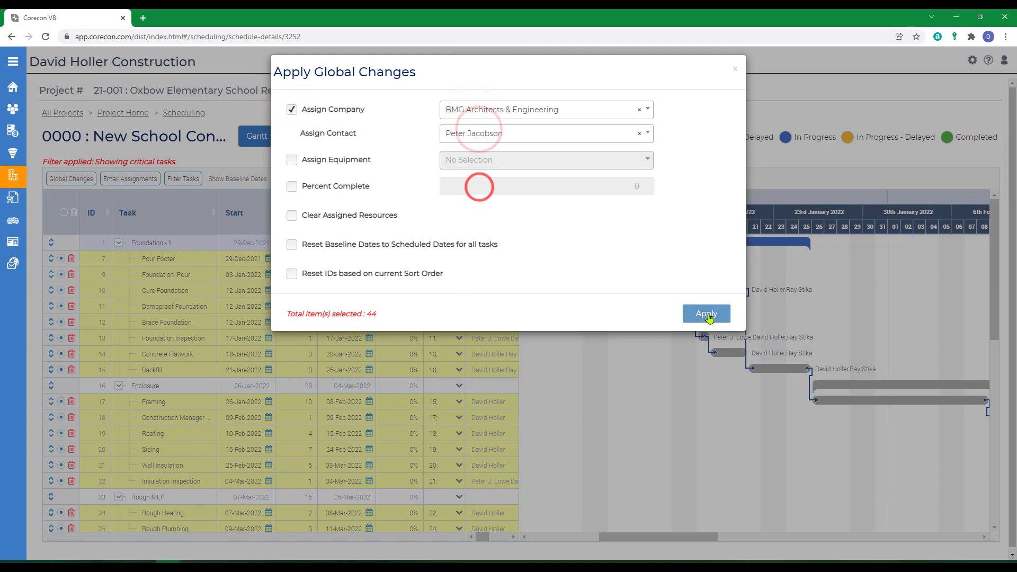
{"action": "left_click", "coordinate": [706, 314]}
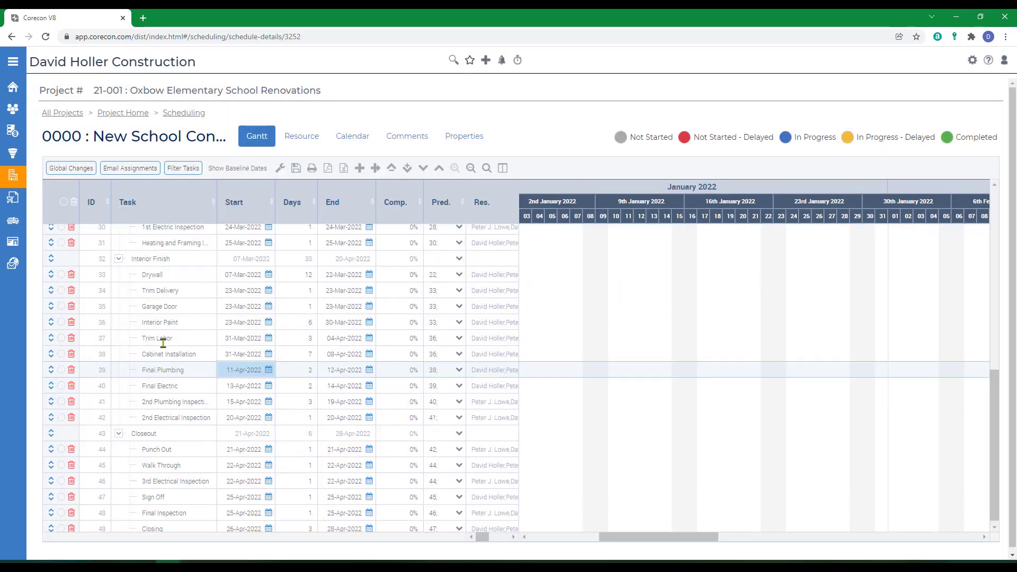
Apply the All Tasks filter to the schedule and review the resources assigned to the Foundation tasks
{"action": "left_click", "coordinate": [187, 170]}
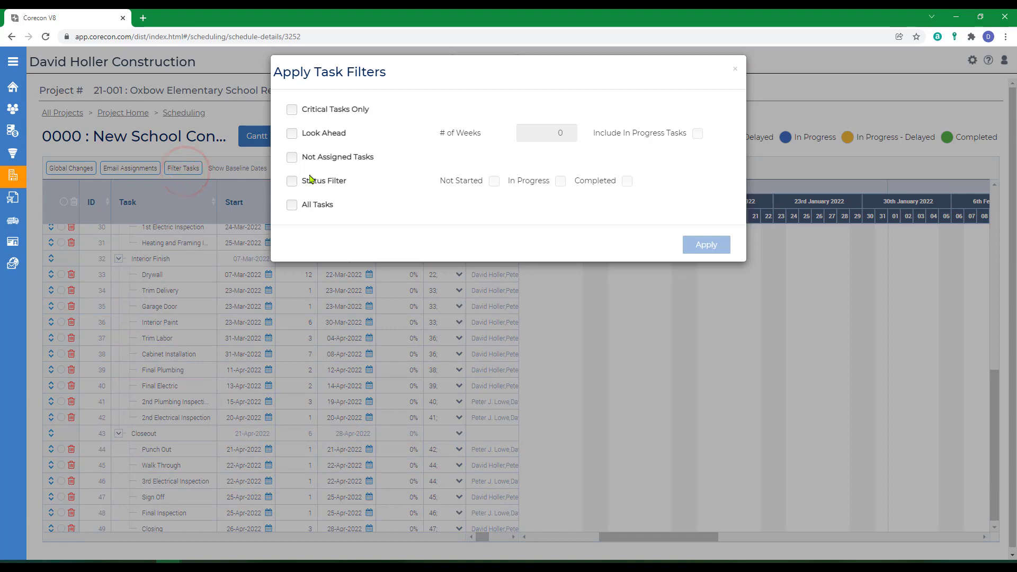
{"action": "left_click", "coordinate": [291, 205]}
{"action": "left_click", "coordinate": [706, 245]}
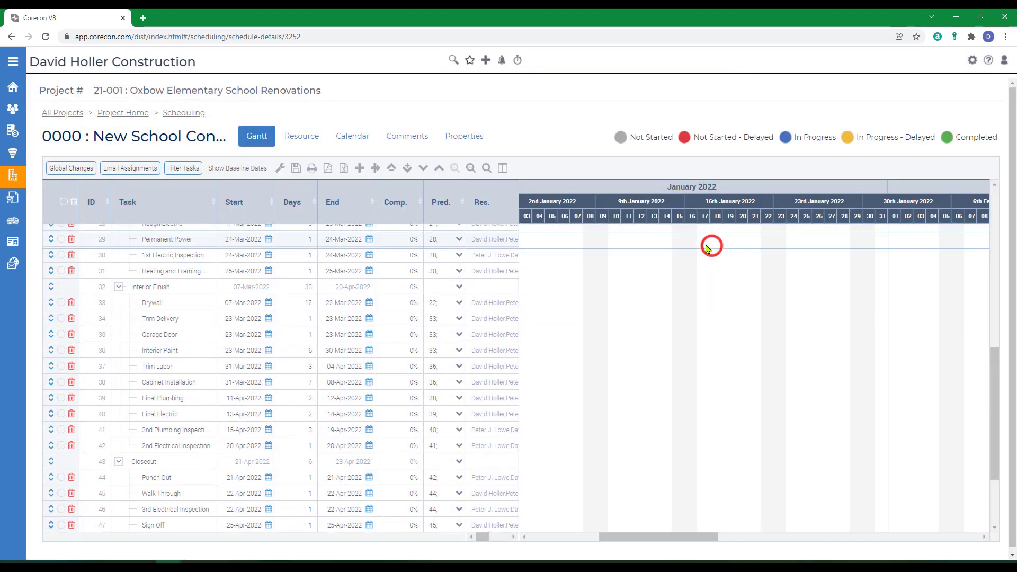
{"action": "left_click", "coordinate": [170, 338]}
{"action": "left_click", "coordinate": [150, 245]}
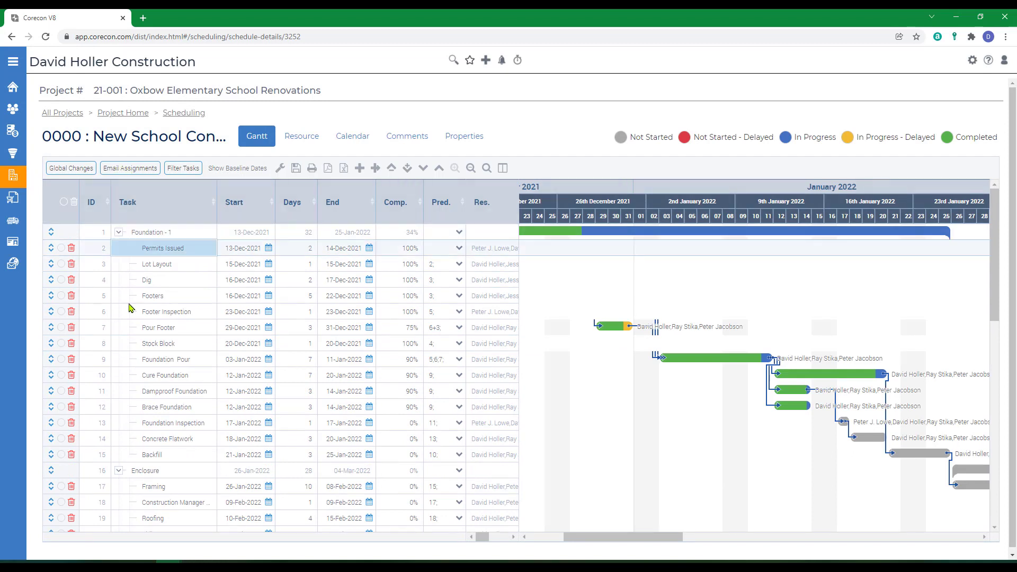
{"action": "left_click", "coordinate": [267, 406]}
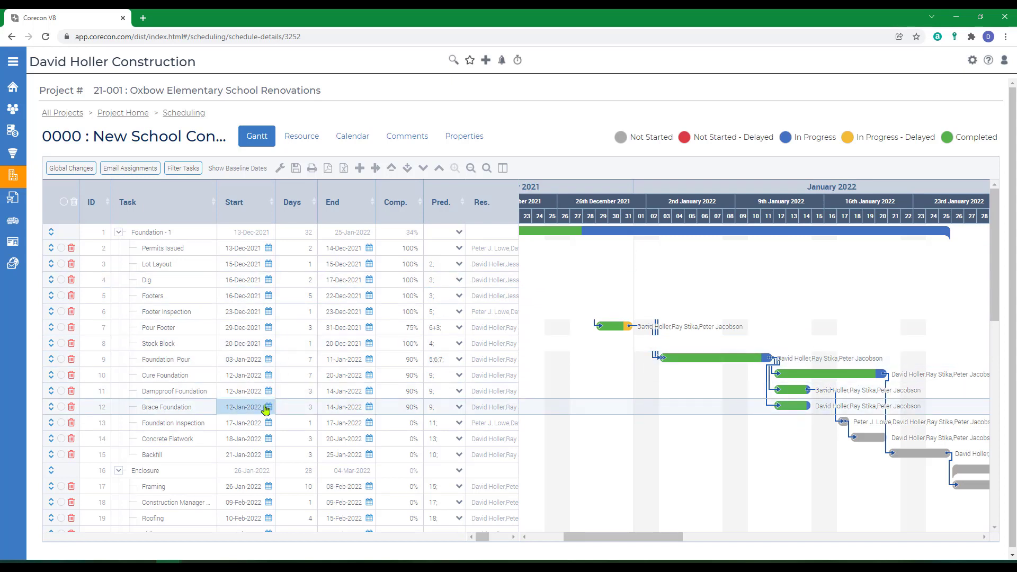
{"action": "left_click", "coordinate": [253, 419]}
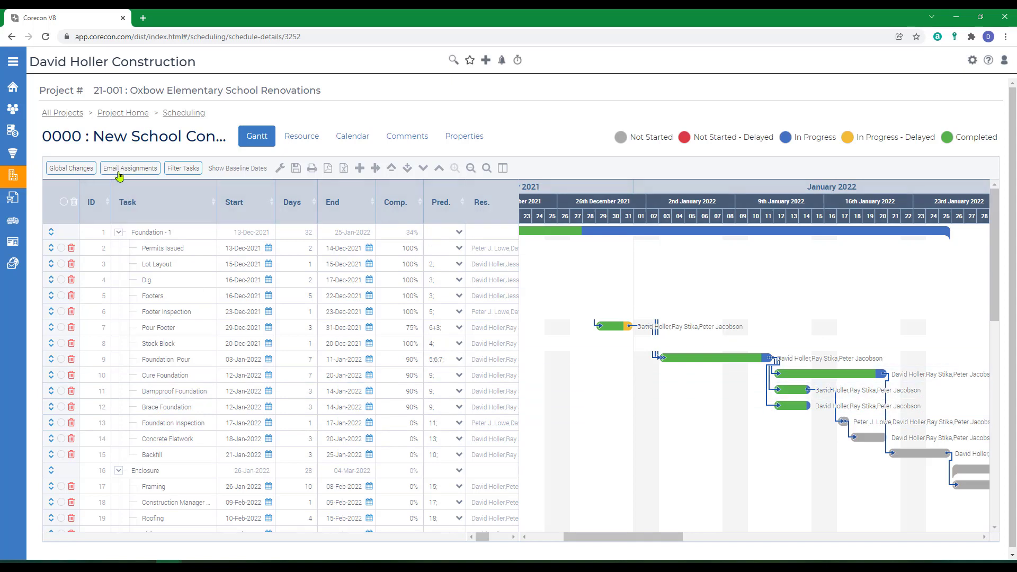
In the Resource view, examine the tasks assigned to the Stika Concrete and A&A Building Supply contacts
{"action": "left_click", "coordinate": [300, 137]}
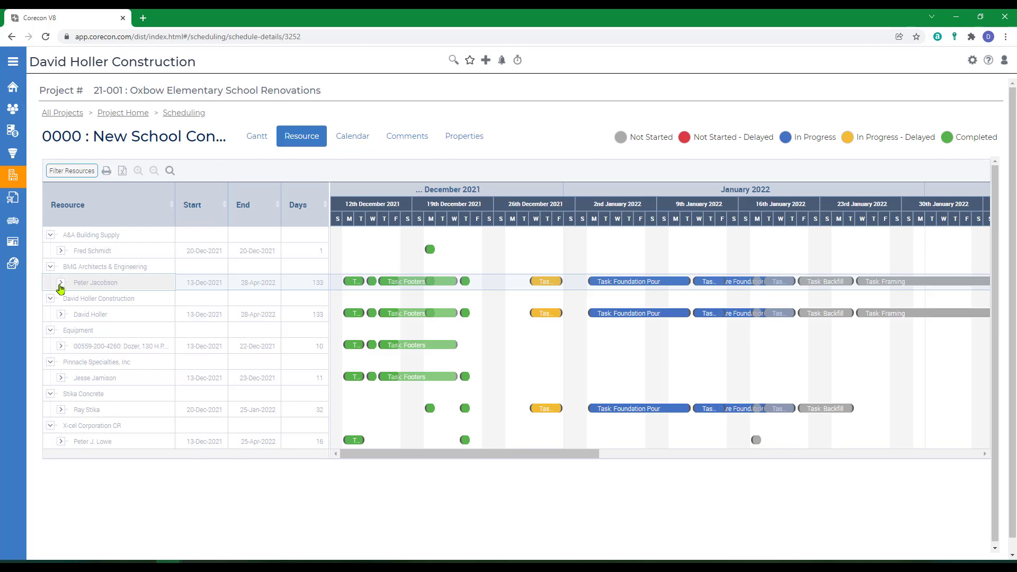
{"action": "left_click", "coordinate": [61, 410]}
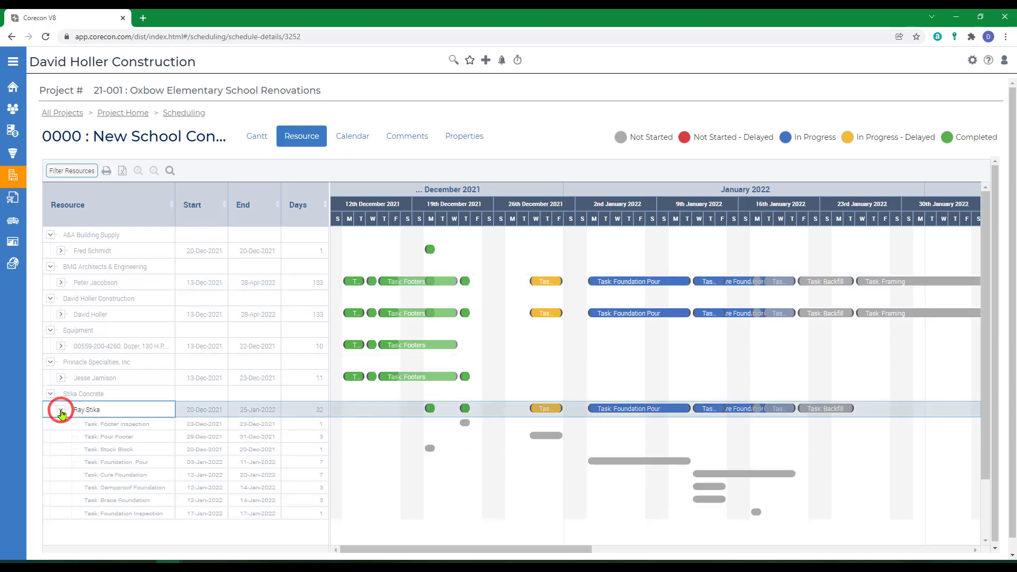
{"action": "scroll", "coordinate": [80, 458], "scroll_direction": "down", "scroll_amount": 1}
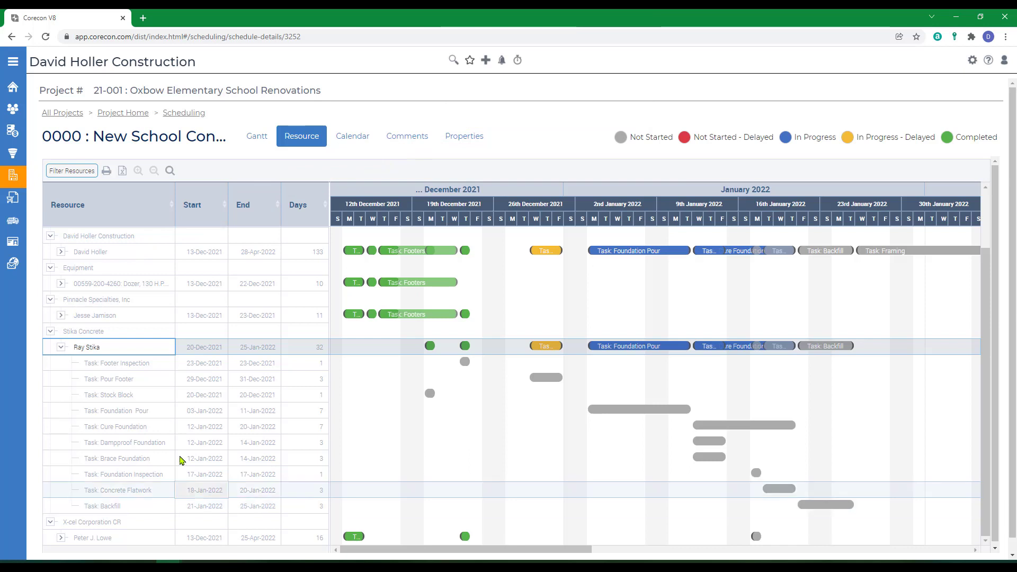
{"action": "left_click", "coordinate": [60, 347]}
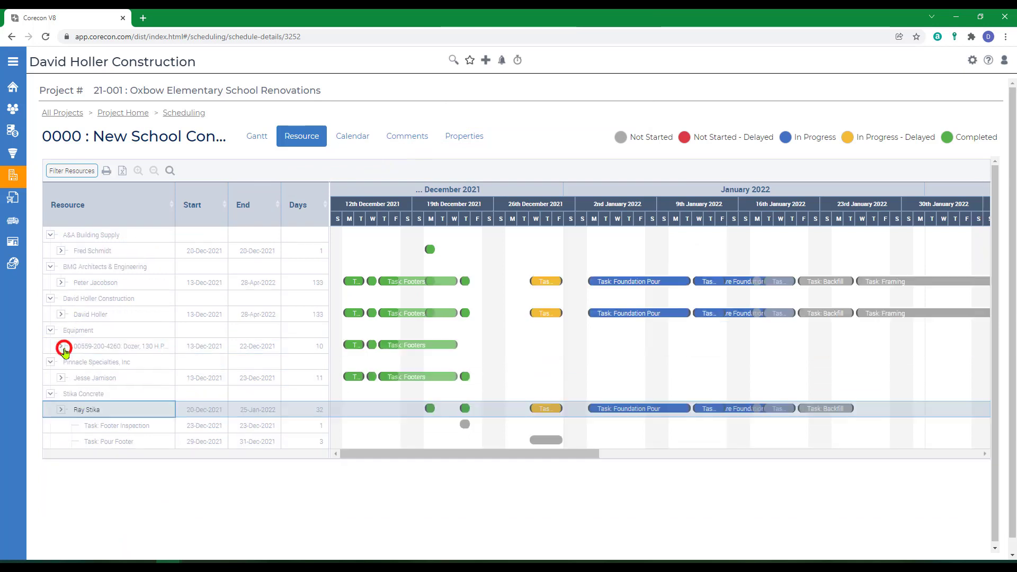
{"action": "left_click", "coordinate": [61, 251]}
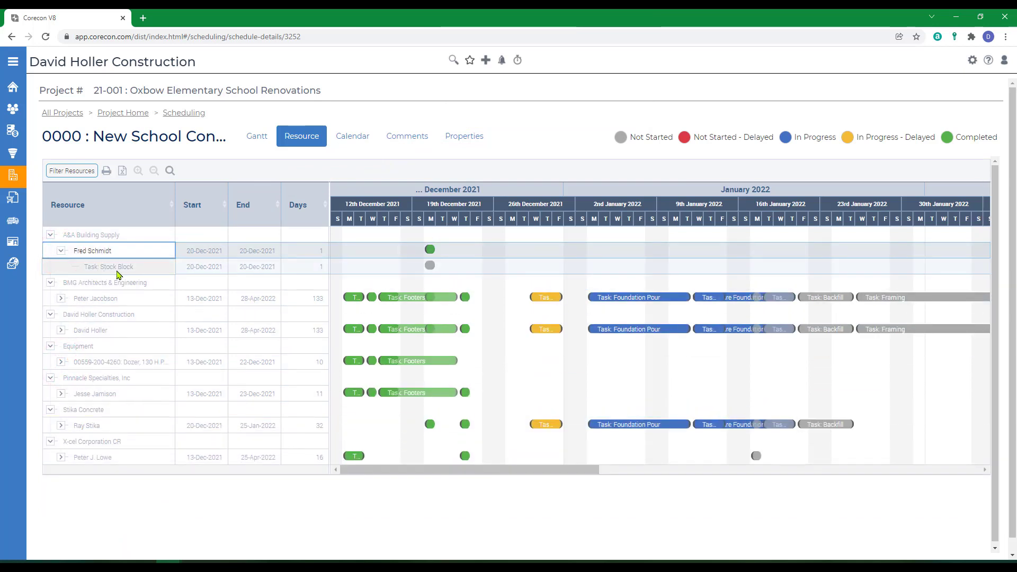
{"action": "left_click", "coordinate": [61, 251]}
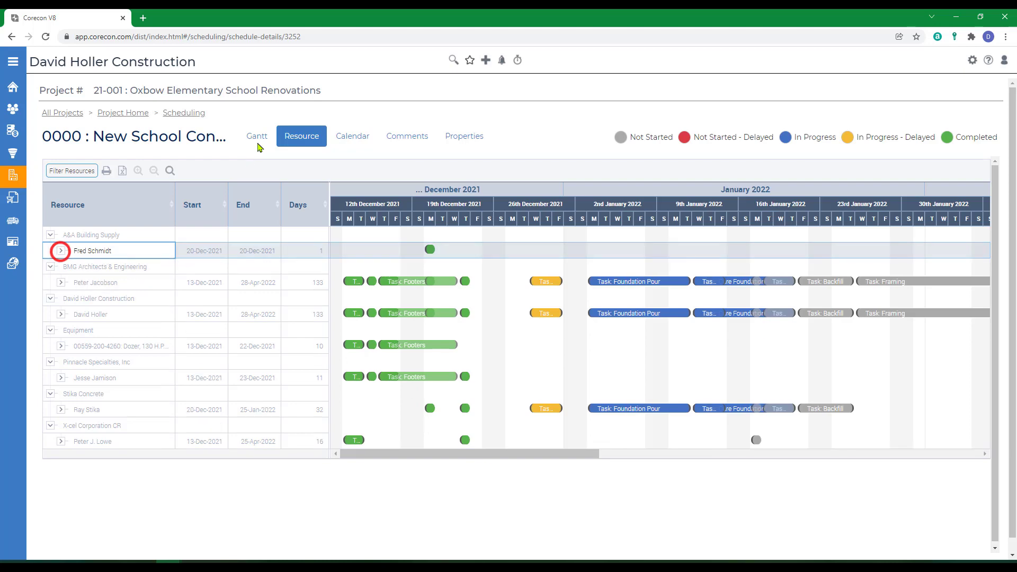
Return to the Gantt view and start the email of task assignments with the Default template
{"action": "left_click", "coordinate": [260, 138]}
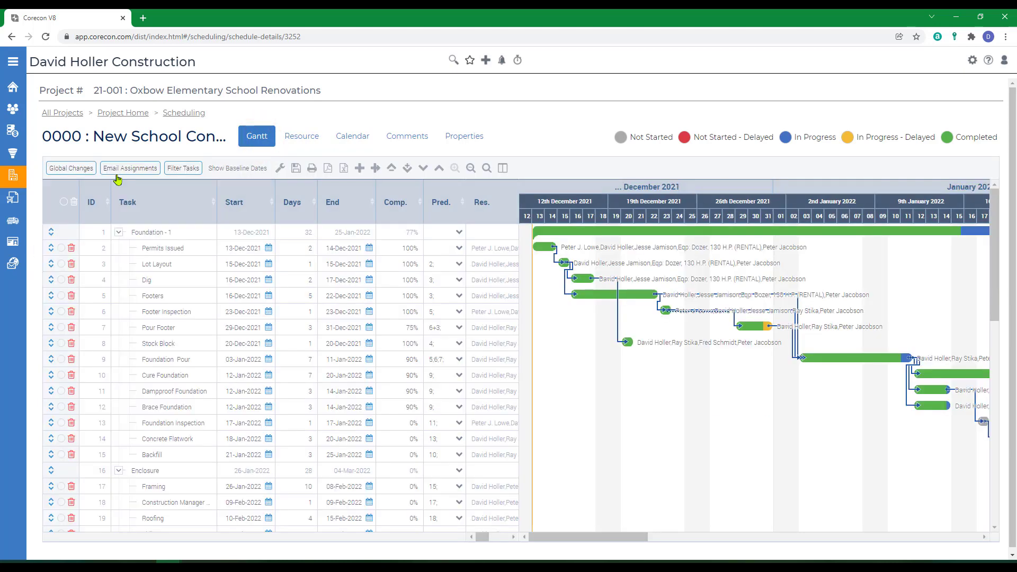
{"action": "left_click", "coordinate": [121, 171]}
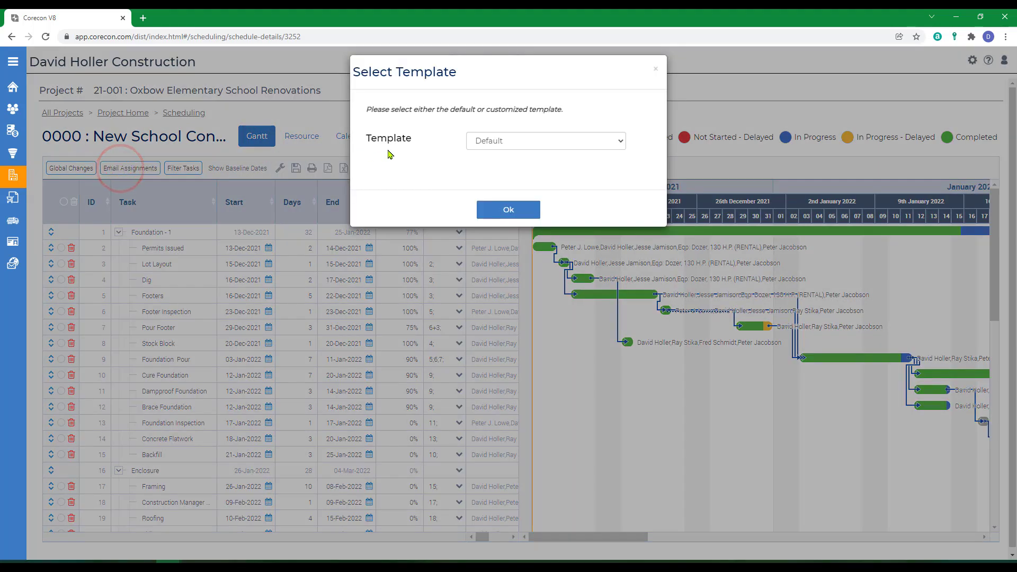
{"action": "left_click", "coordinate": [518, 219]}
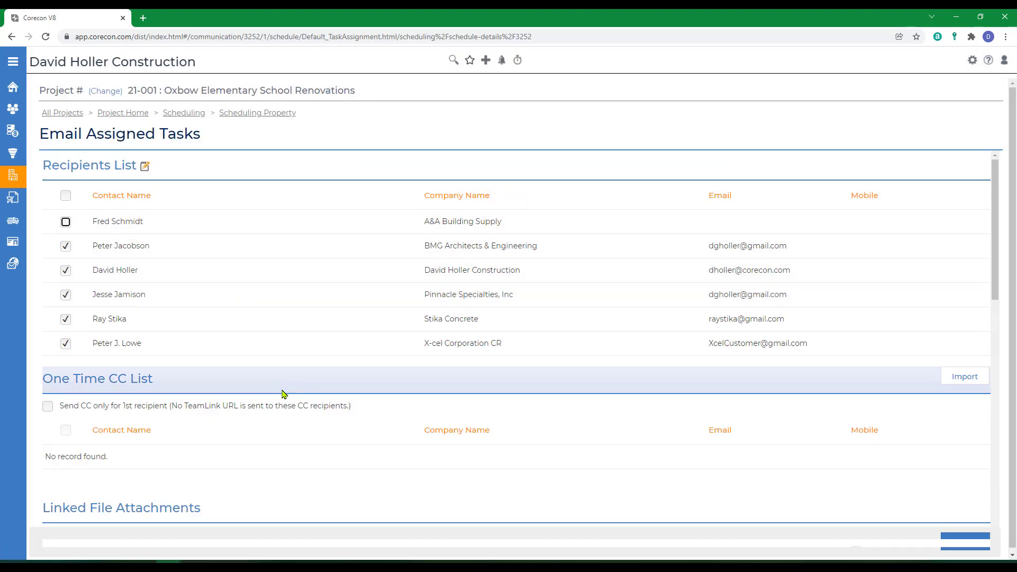
Review the recipients, attachments and body of the assigned tasks email and send it
{"action": "scroll", "coordinate": [282, 394], "scroll_direction": "down", "scroll_amount": 5}
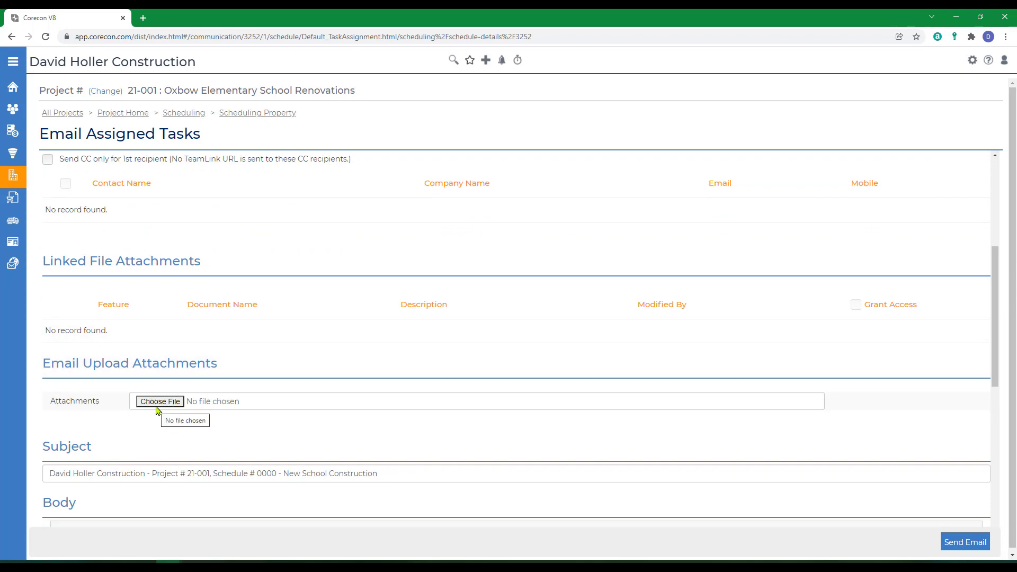
{"action": "scroll", "coordinate": [227, 427], "scroll_direction": "down", "scroll_amount": 7}
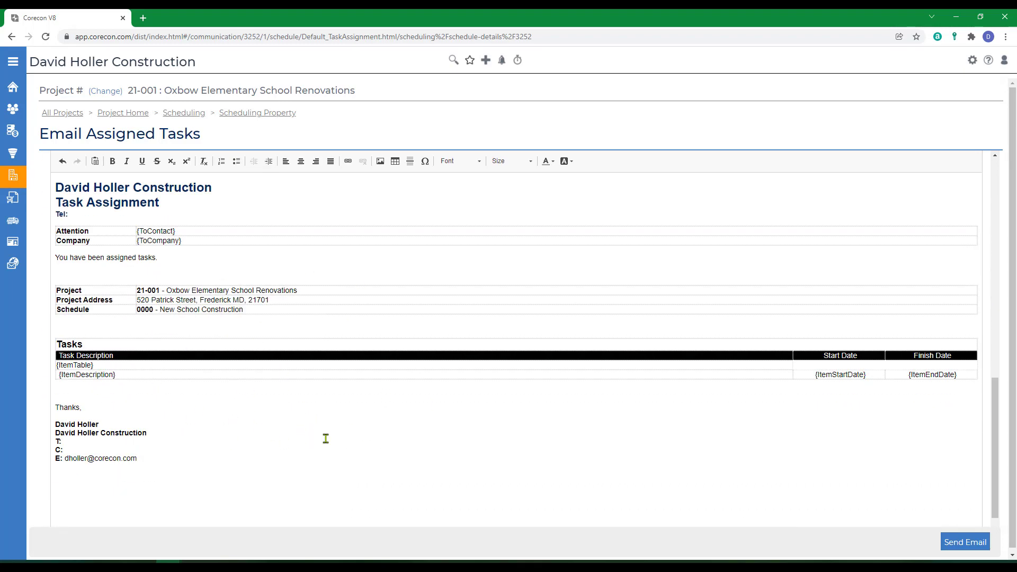
{"action": "scroll", "coordinate": [326, 438], "scroll_direction": "up", "scroll_amount": 10}
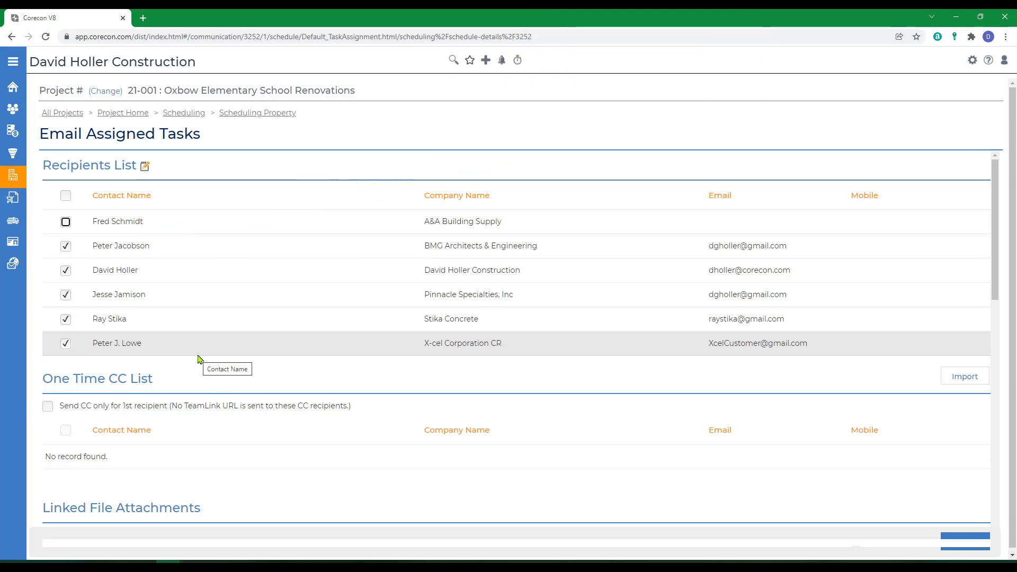
{"action": "scroll", "coordinate": [200, 358], "scroll_direction": "down", "scroll_amount": 10}
{"action": "left_click", "coordinate": [965, 549]}
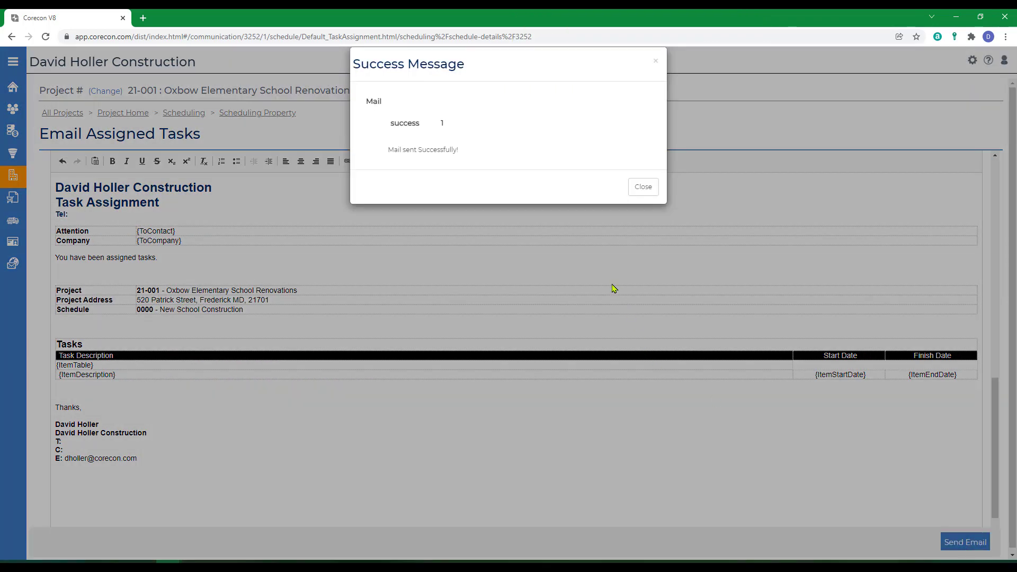
{"action": "left_click", "coordinate": [643, 185]}
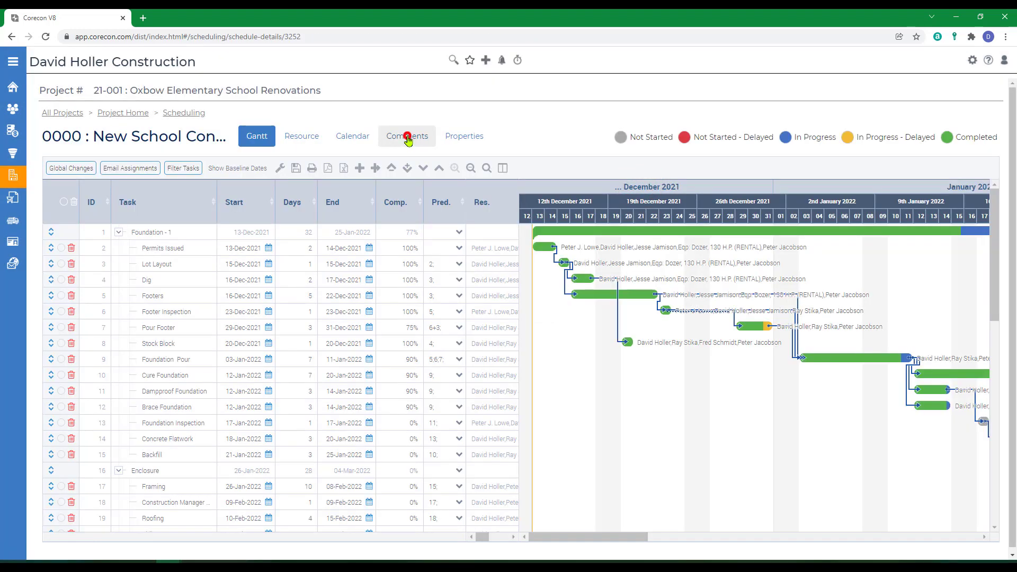
Check the schedule's comments and their date filter options, and return to the Gantt view
{"action": "left_click", "coordinate": [408, 139]}
{"action": "left_click", "coordinate": [269, 167]}
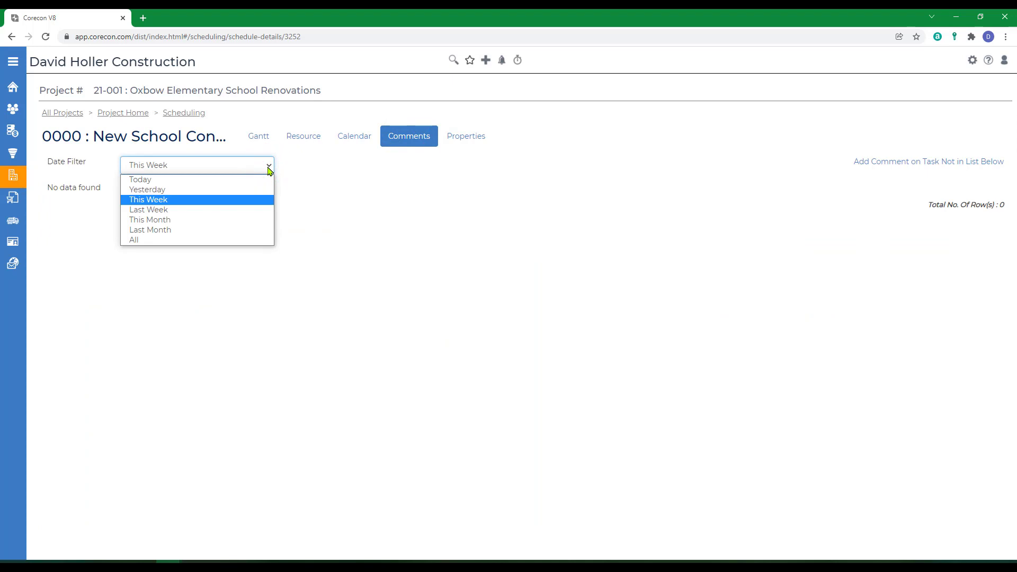
{"action": "left_click", "coordinate": [267, 167]}
{"action": "left_click", "coordinate": [251, 139]}
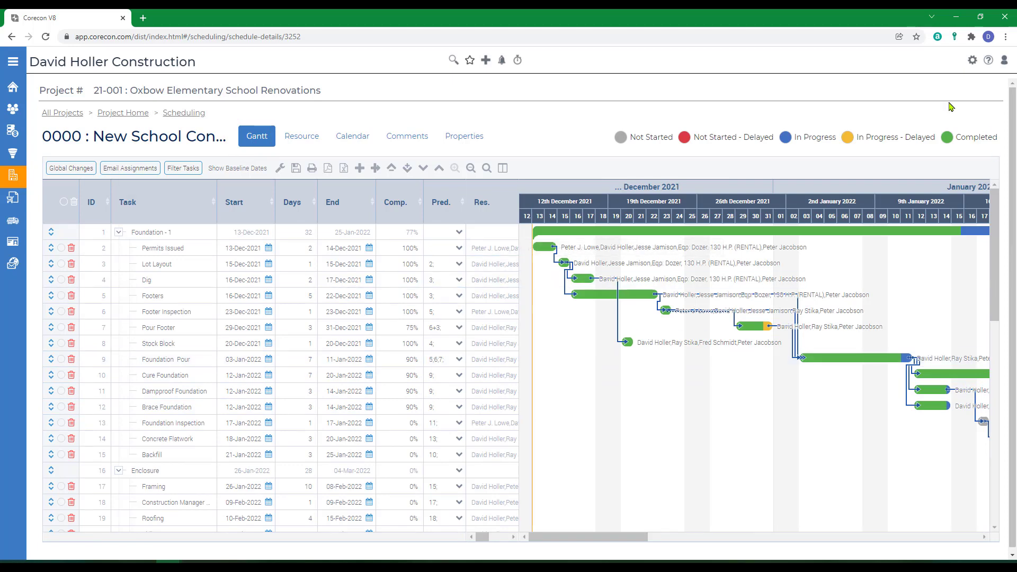
Open the online help and browse the Scheduling topics under Leads and Projects for task global changes and notifications
{"action": "left_click", "coordinate": [989, 60]}
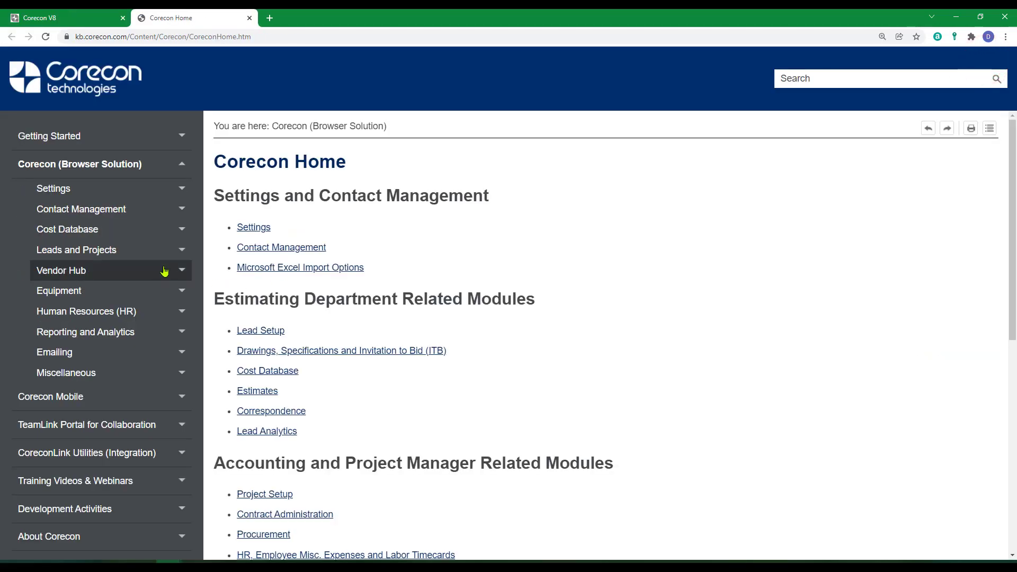
{"action": "left_click", "coordinate": [59, 252]}
{"action": "scroll", "coordinate": [130, 375], "scroll_direction": "down", "scroll_amount": 5}
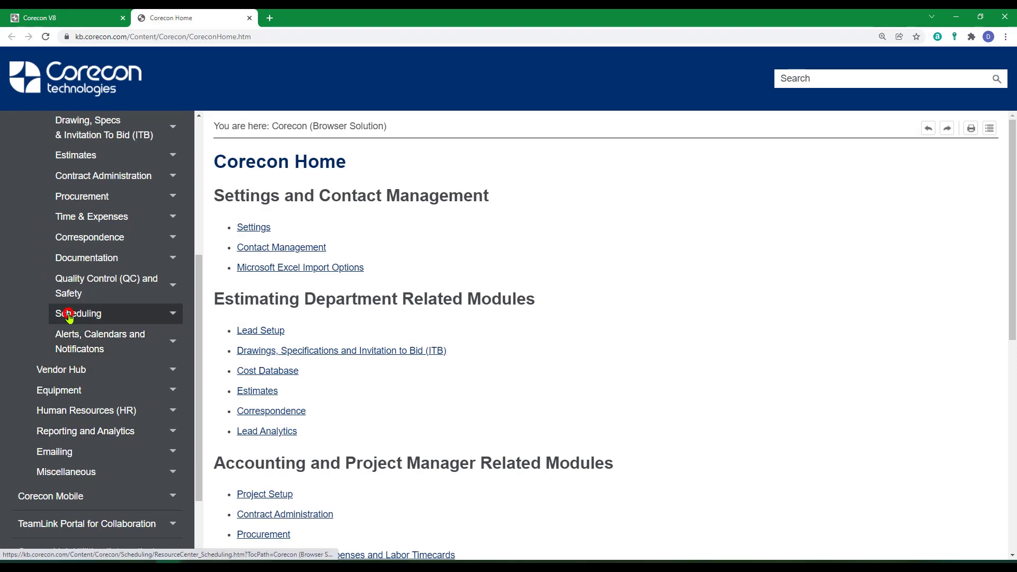
{"action": "left_click", "coordinate": [69, 314]}
{"action": "scroll", "coordinate": [386, 356], "scroll_direction": "down", "scroll_amount": 6}
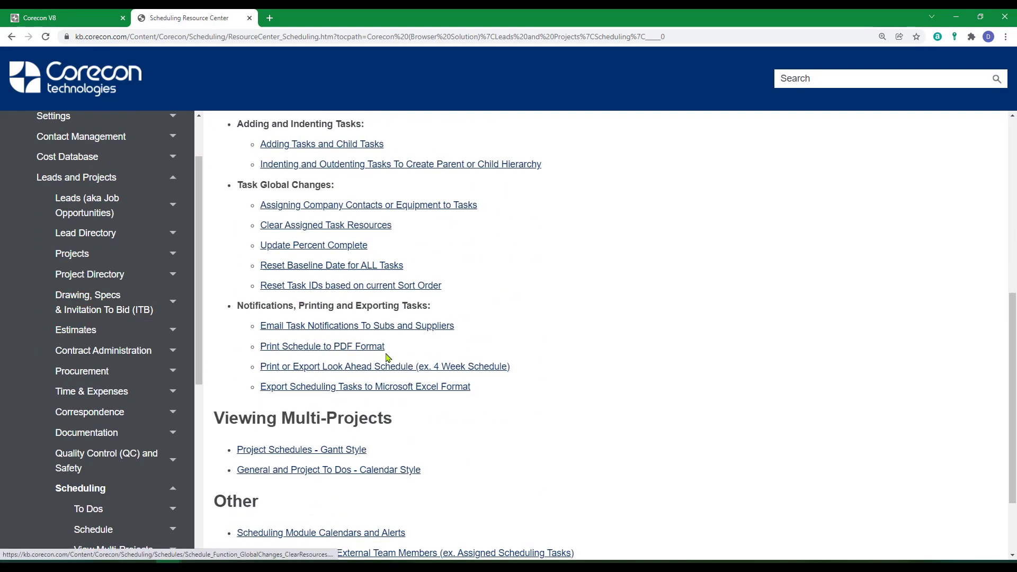
{"action": "scroll", "coordinate": [386, 356], "scroll_direction": "down", "scroll_amount": 2}
{"action": "scroll", "coordinate": [310, 234], "scroll_direction": "up", "scroll_amount": 2}
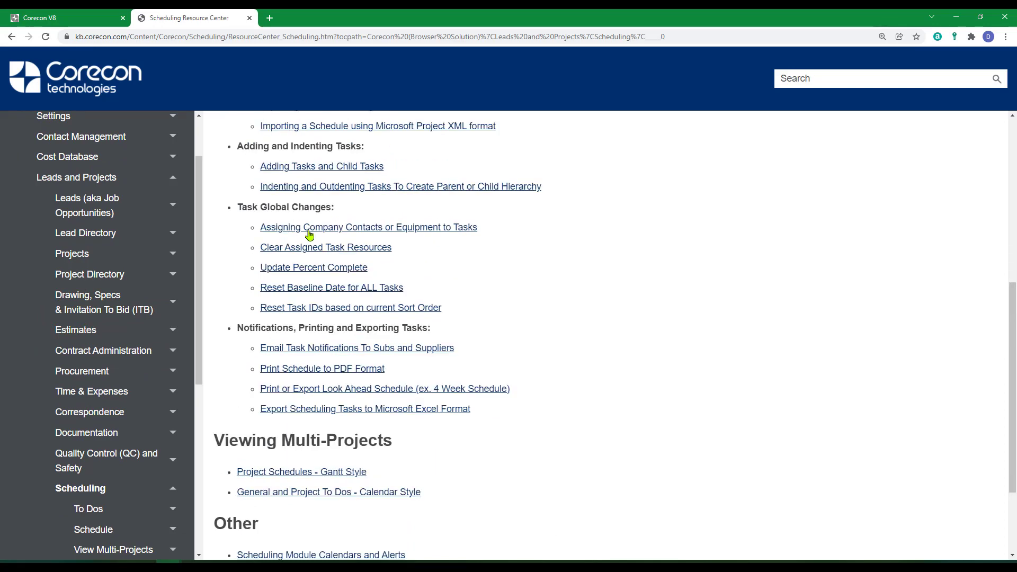